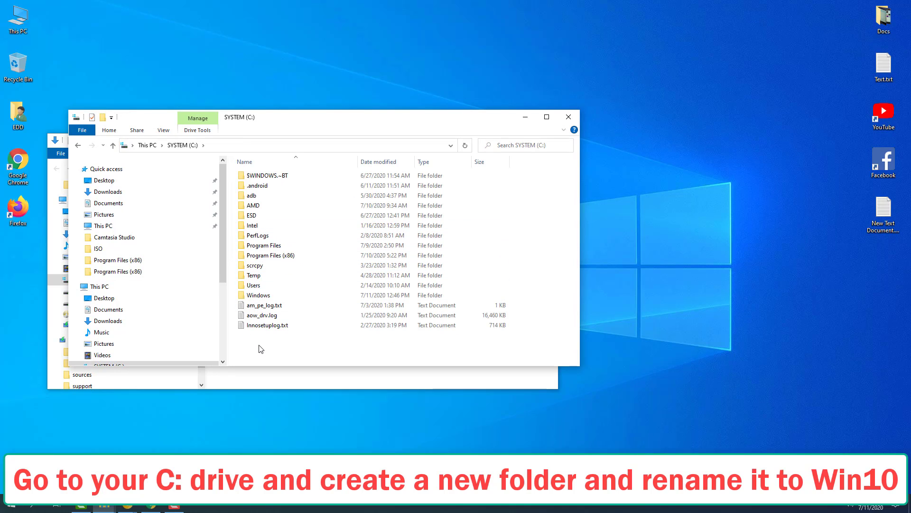
Step: Create a folder named Win10 on the C: drive, open it and move its window clear of the Downloads window
right_click(261, 346)
mouse_move(300, 449)
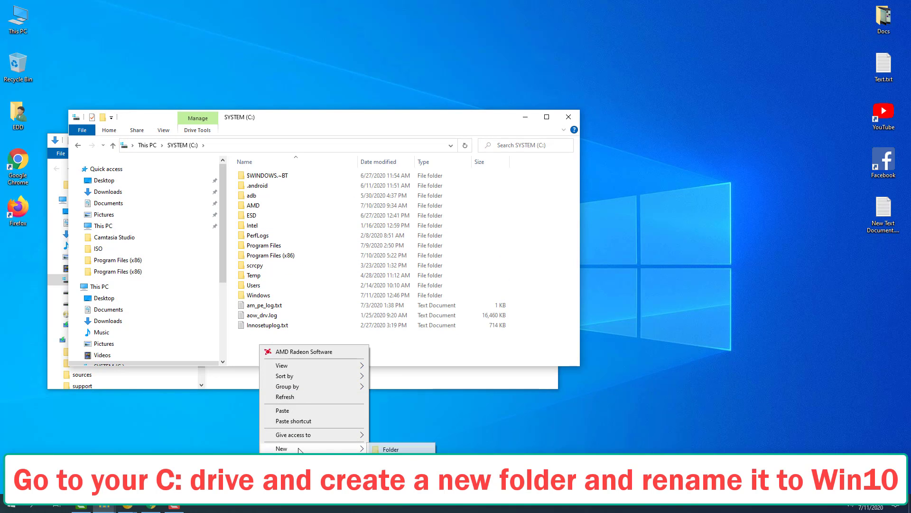
left_click(391, 448)
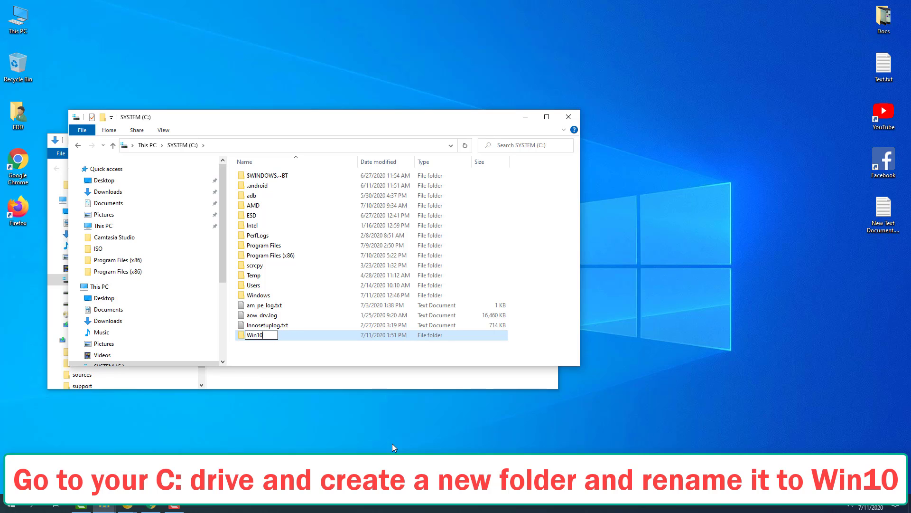
key("Return")
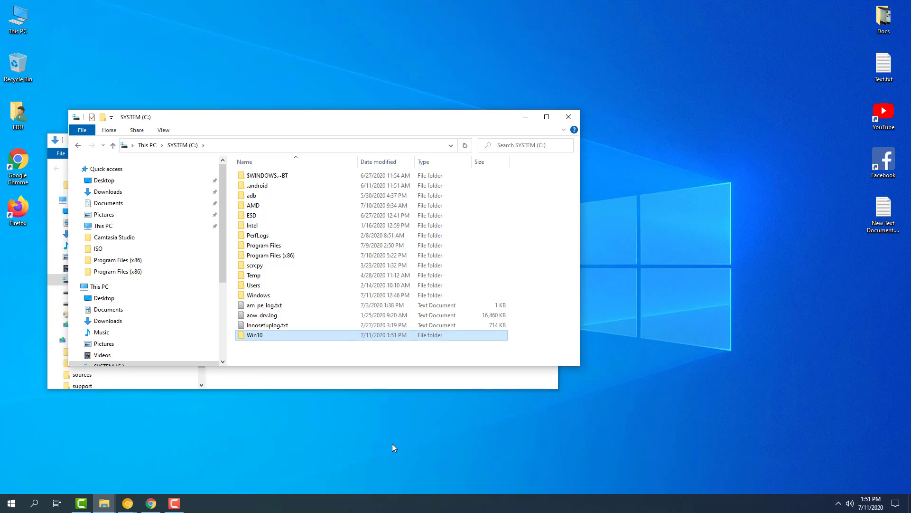
double_click(255, 335)
left_click_drag(387, 118, 681, 147)
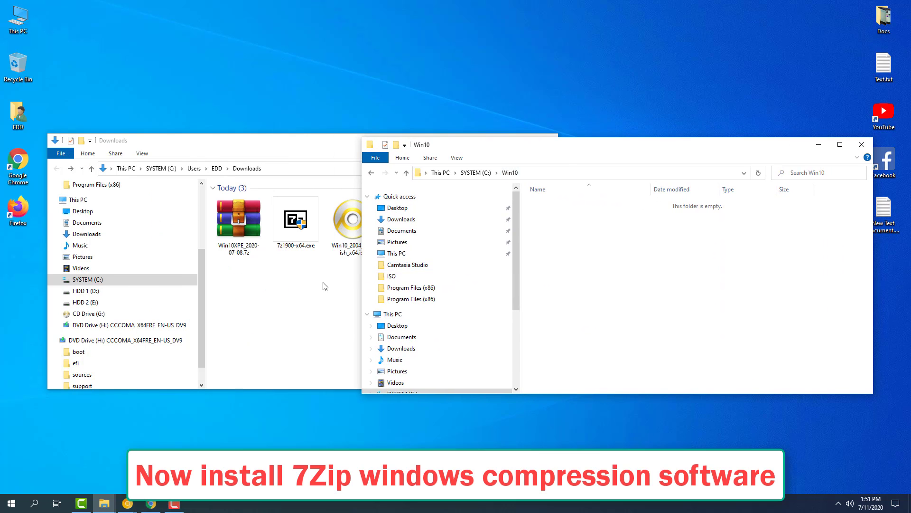
Step: Install 7-Zip from 7z1900-x64.exe into the default destination folder and close the setup
double_click(295, 220)
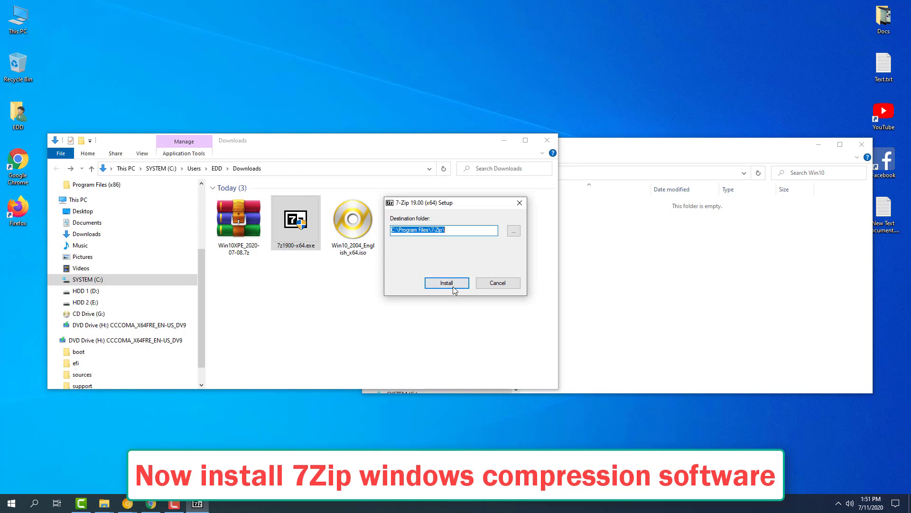
left_click(453, 285)
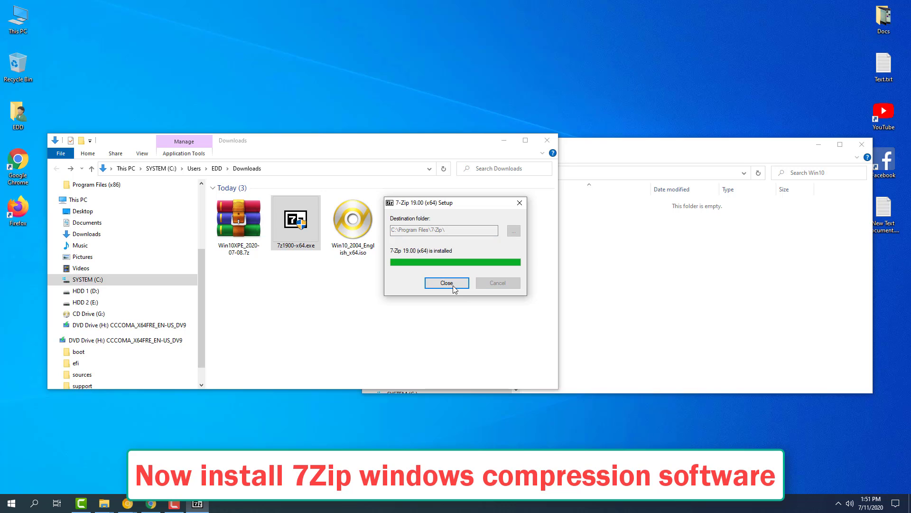
left_click(446, 283)
Step: Extract Win10_2004_English_x64.iso with 7-Zip directly into the C:\Win10 folder
left_click(353, 222)
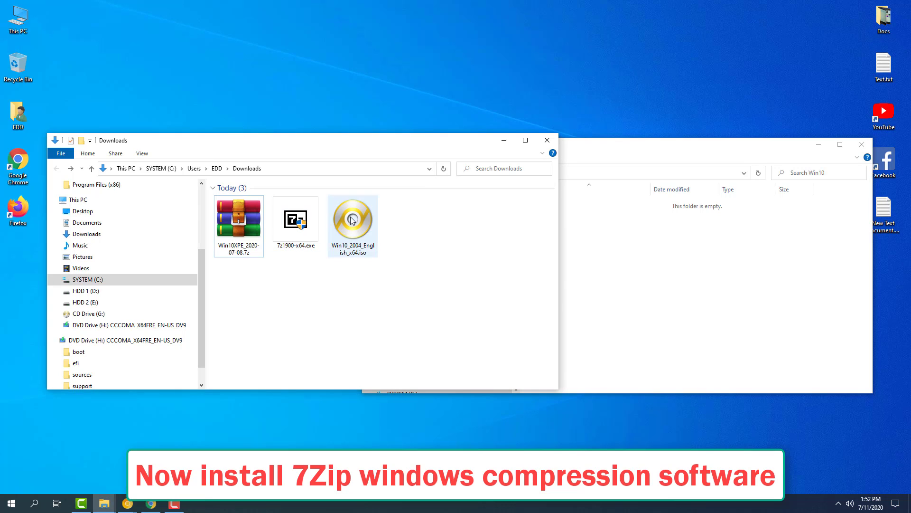
left_click_drag(352, 222, 595, 265)
mouse_move(654, 270)
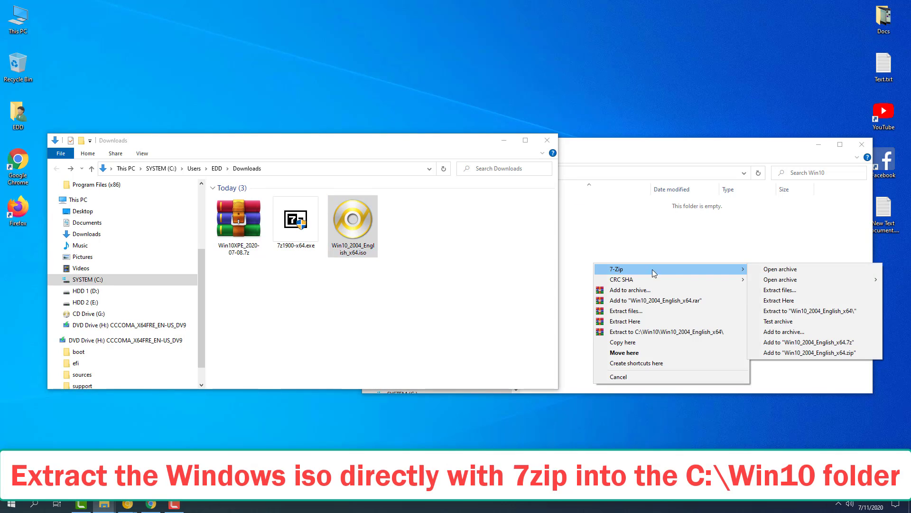
left_click(779, 301)
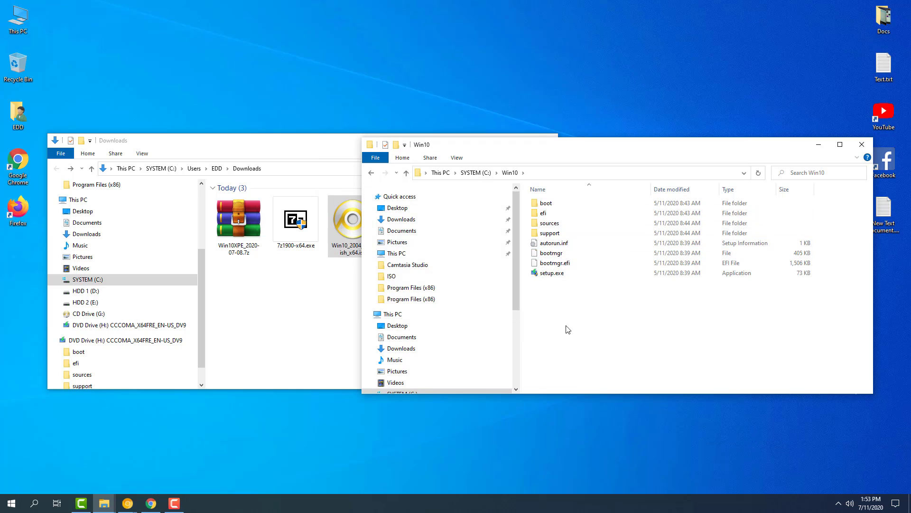
Step: Return the Win10 folder window to the C: drive root and open Win10XPE_2020-07-08.7z as an archive in 7-Zip
left_click(344, 316)
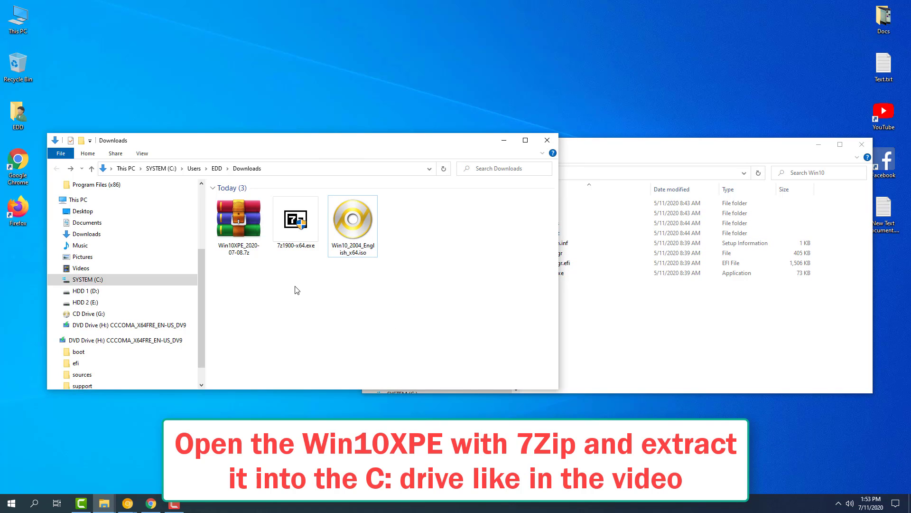
left_click(646, 314)
left_click(372, 172)
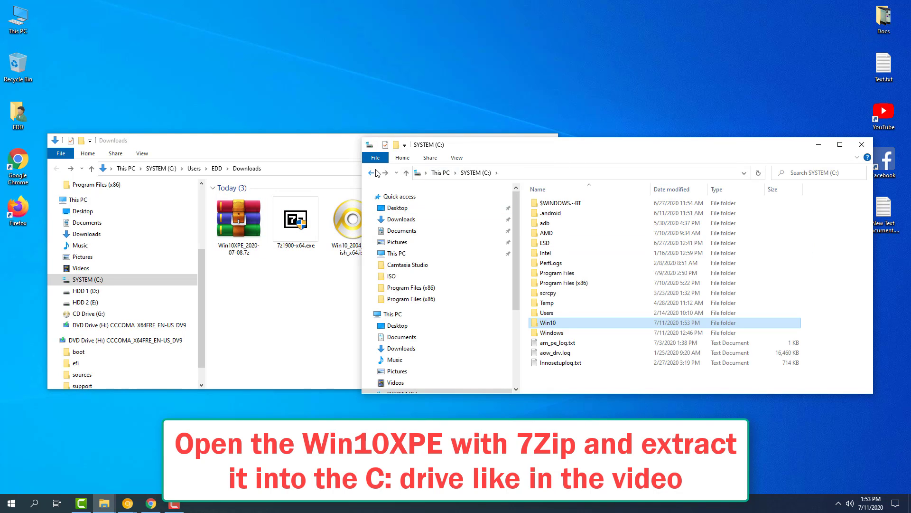
left_click(237, 212)
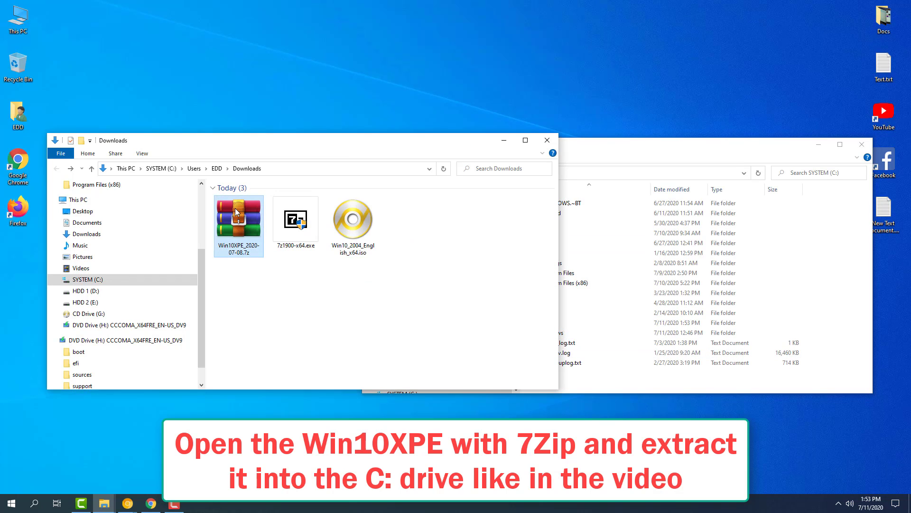
right_click(237, 212)
mouse_move(277, 268)
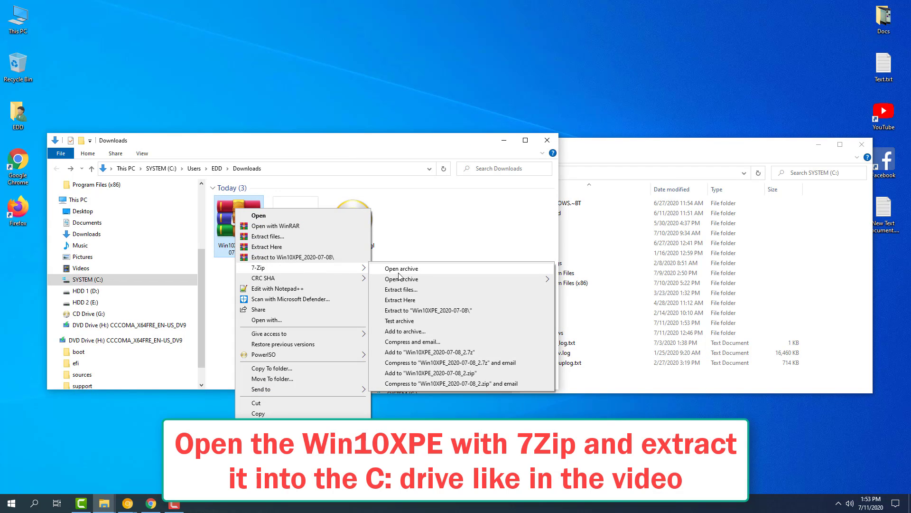
left_click(420, 269)
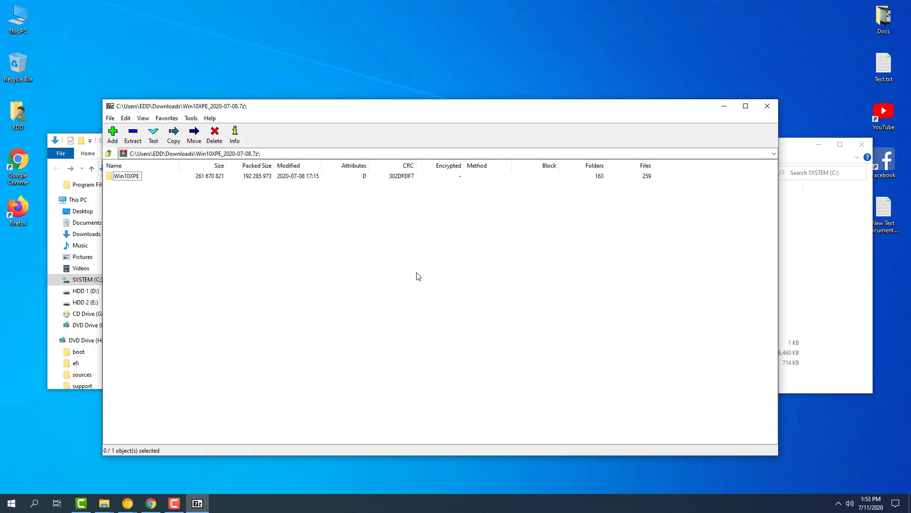
Step: Check the contents of the archive's Win10XPE folder and extract the whole folder to the C: drive root
double_click(132, 177)
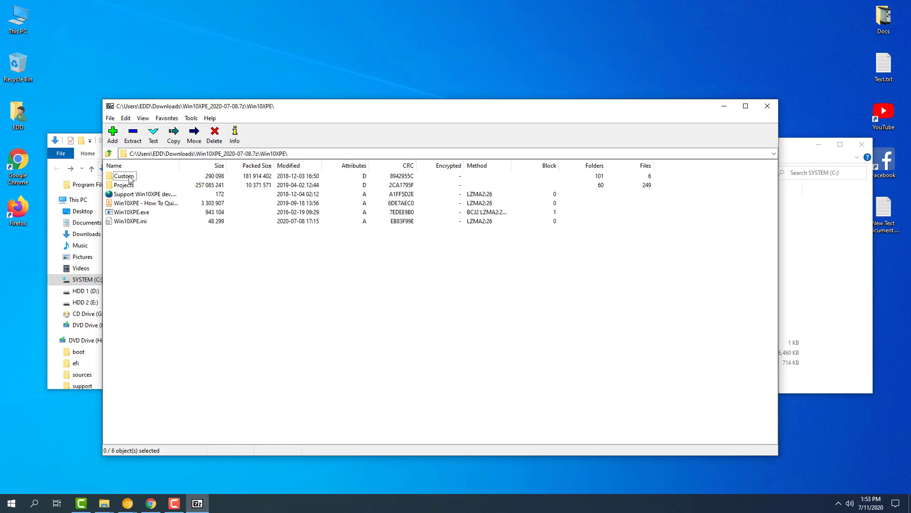
left_click(109, 154)
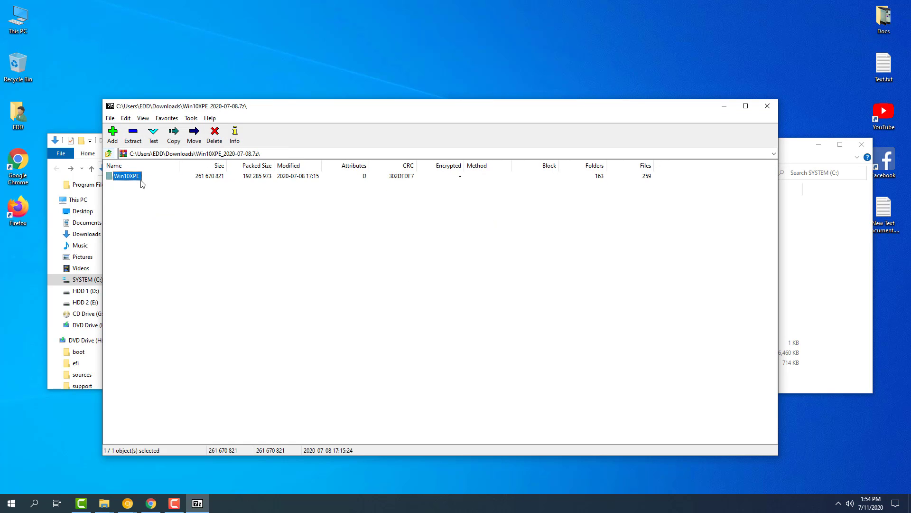
left_click(797, 270)
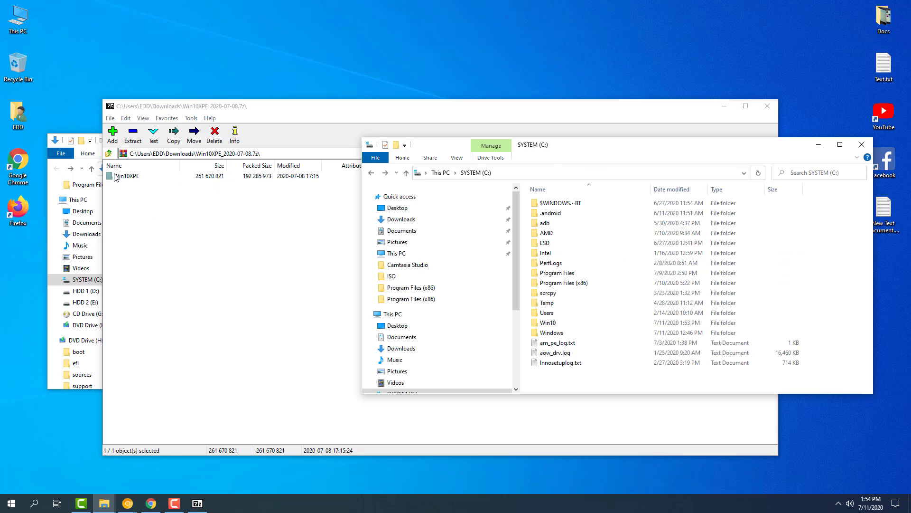
left_click_drag(116, 178, 649, 329)
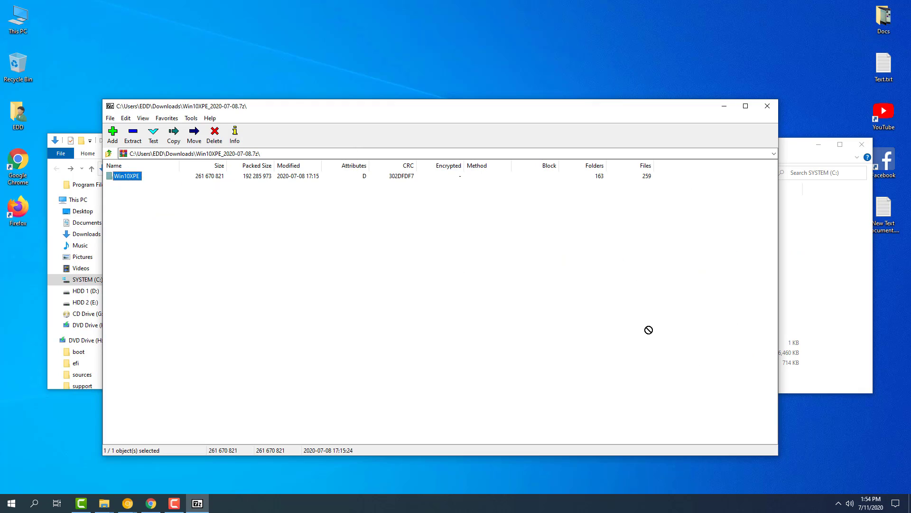
left_click_drag(797, 382, 797, 382)
left_click(801, 380)
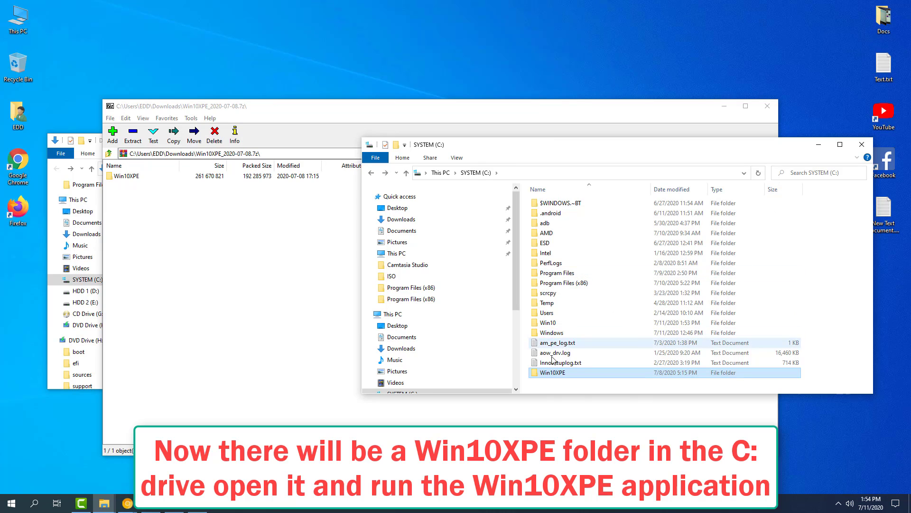
Step: Open the extracted Win10XPE folder on the C: drive and close the 7-Zip and Downloads windows
double_click(542, 373)
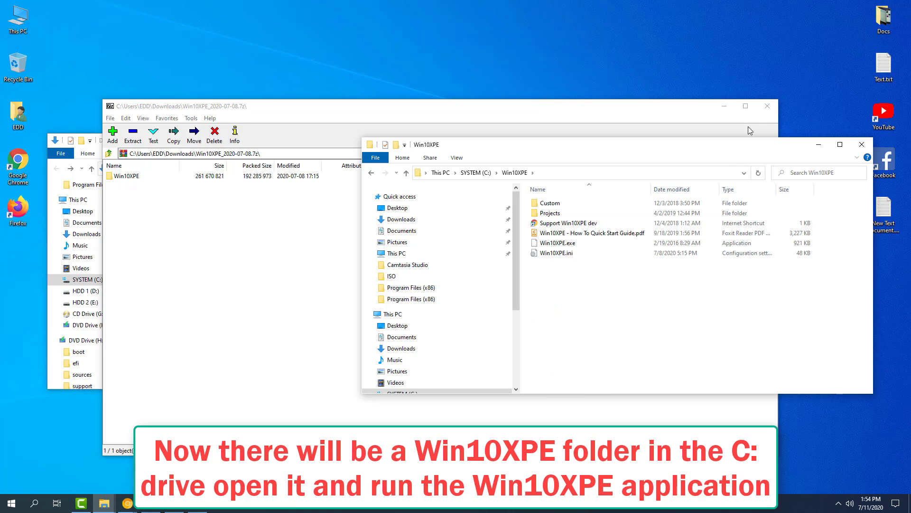
left_click(765, 109)
left_click(550, 138)
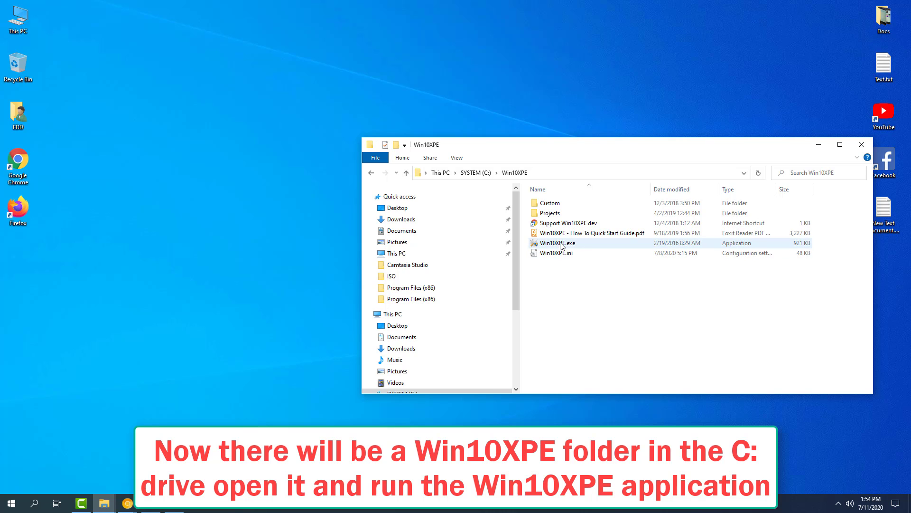
Step: Run Win10XPE.exe as administrator and close the remaining File Explorer window
right_click(545, 245)
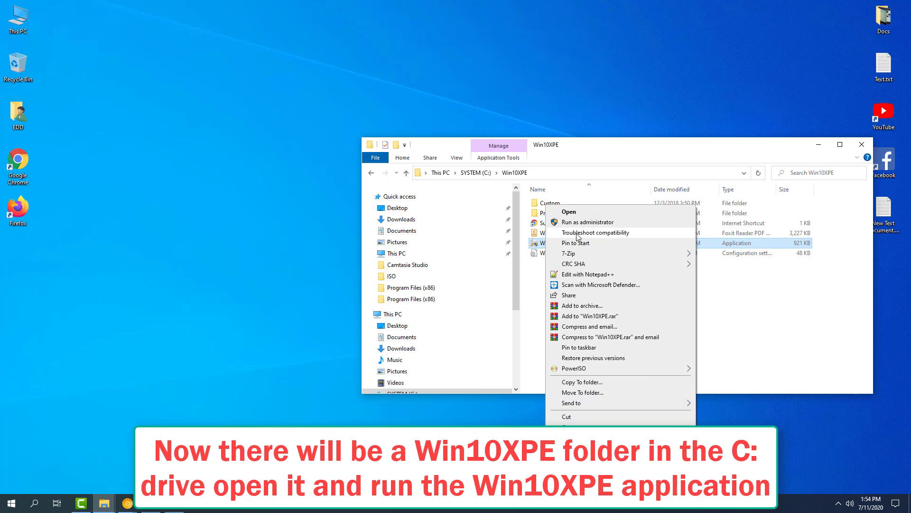
left_click(578, 223)
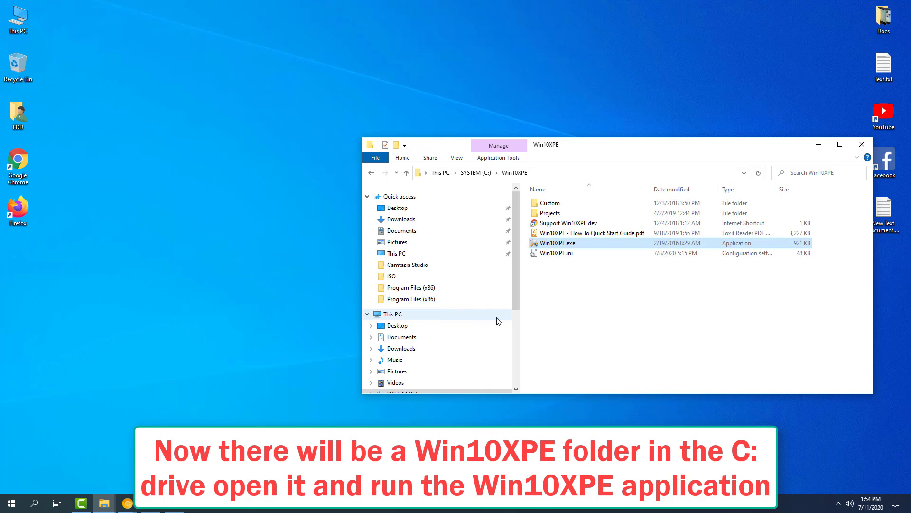
left_click(399, 253)
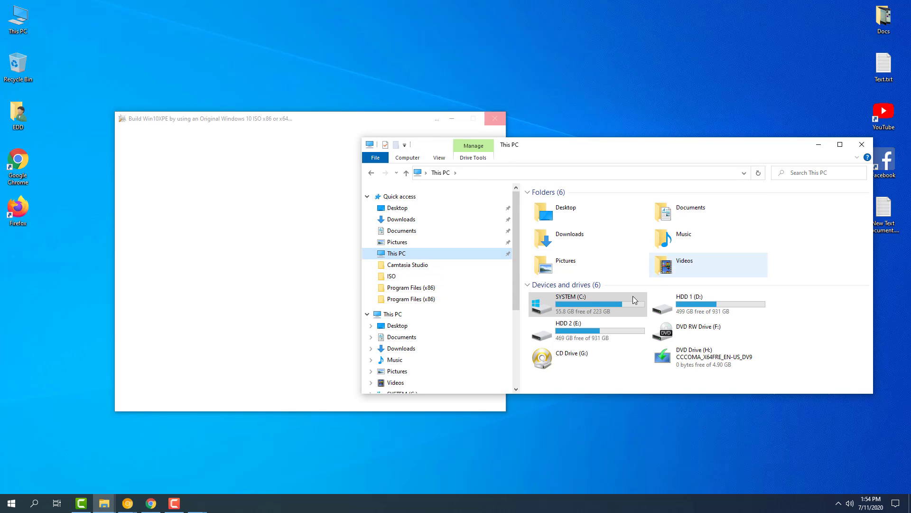
double_click(589, 304)
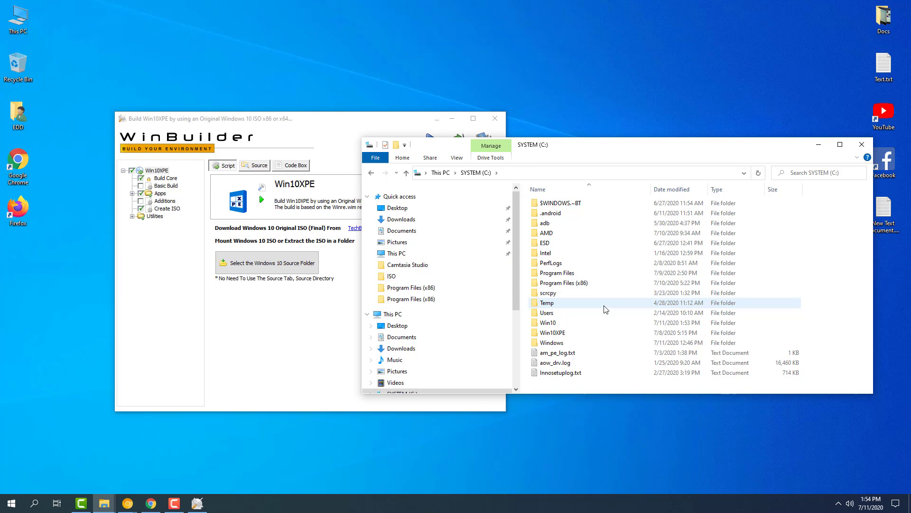
left_click(860, 146)
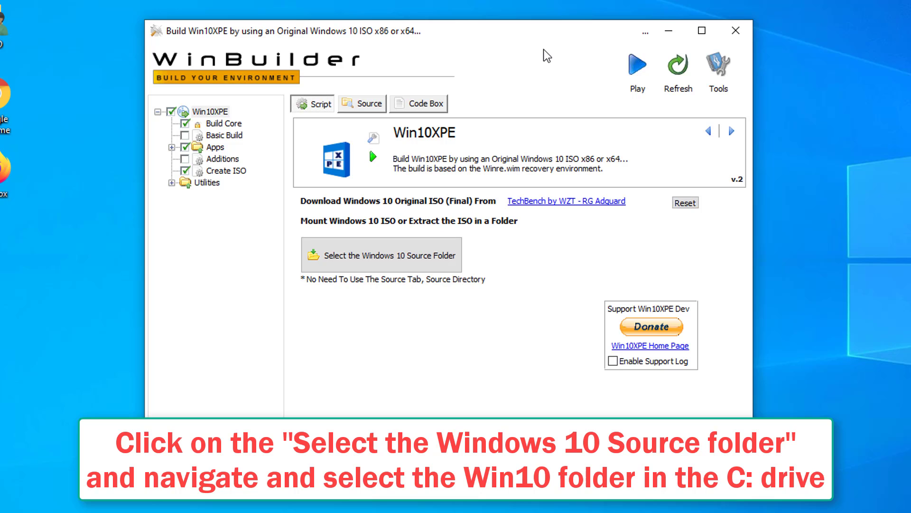
Step: Set C:\Win10 as the Windows 10 source folder for the Win10XPE project
left_click(364, 269)
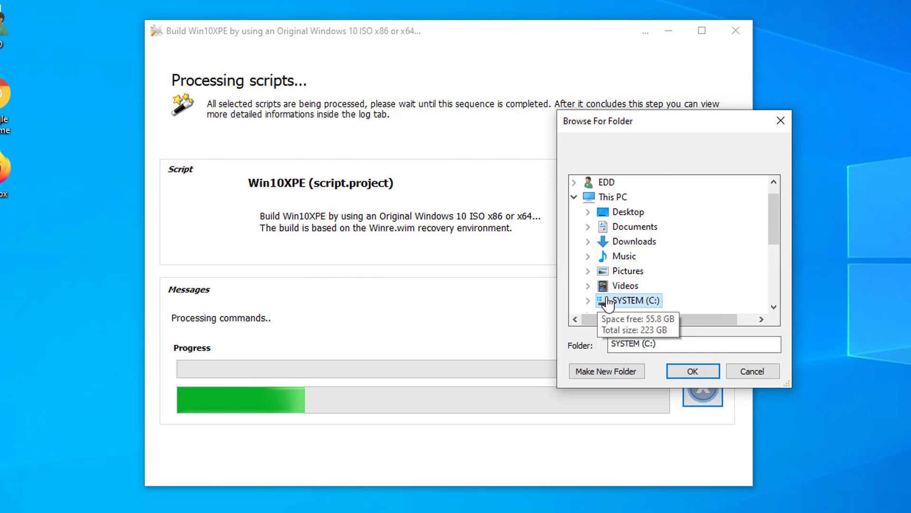
double_click(607, 300)
scroll(662, 273, "down", 3)
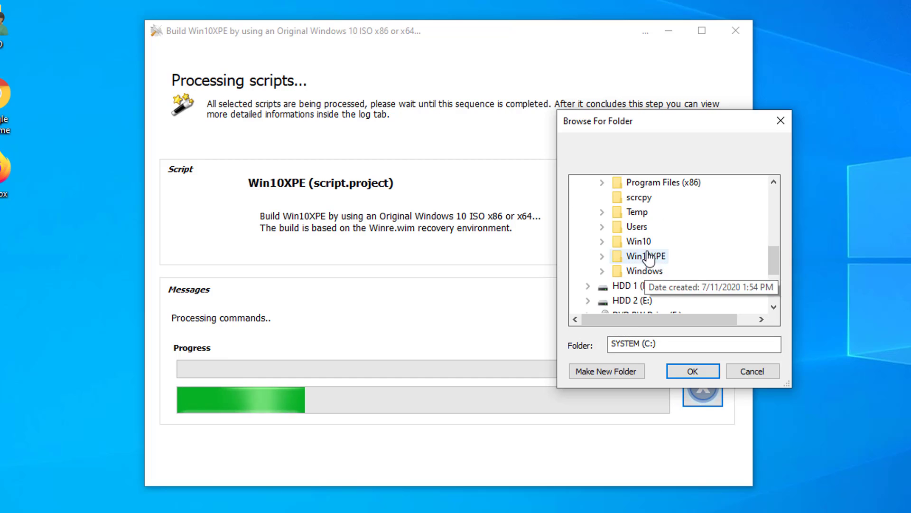
left_click(641, 241)
left_click(688, 368)
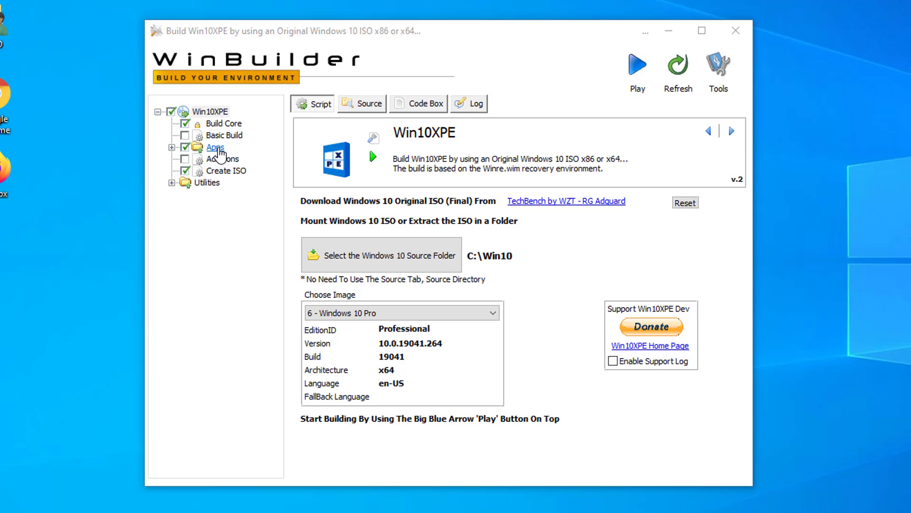
Step: Review the portable apps in the Apps categories, from Components and HD Tasks through Network, Security and Tweaks
left_click(216, 148)
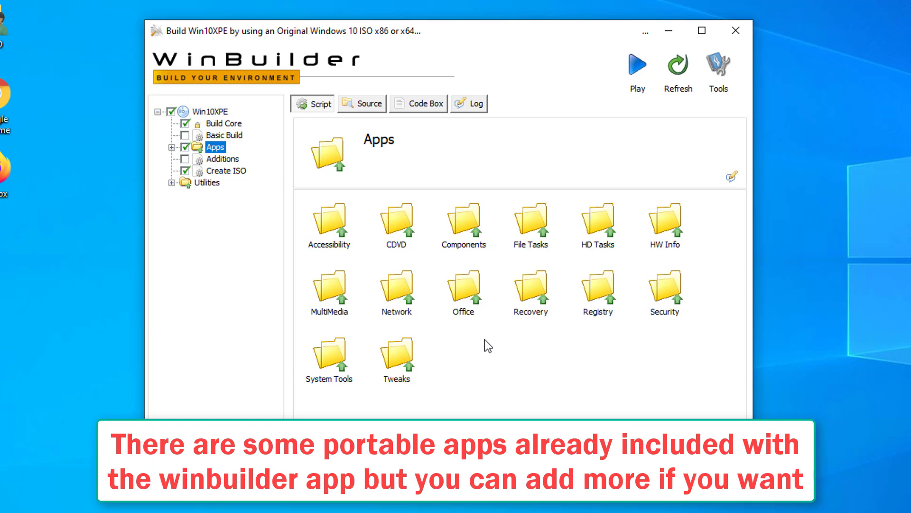
left_click(172, 147)
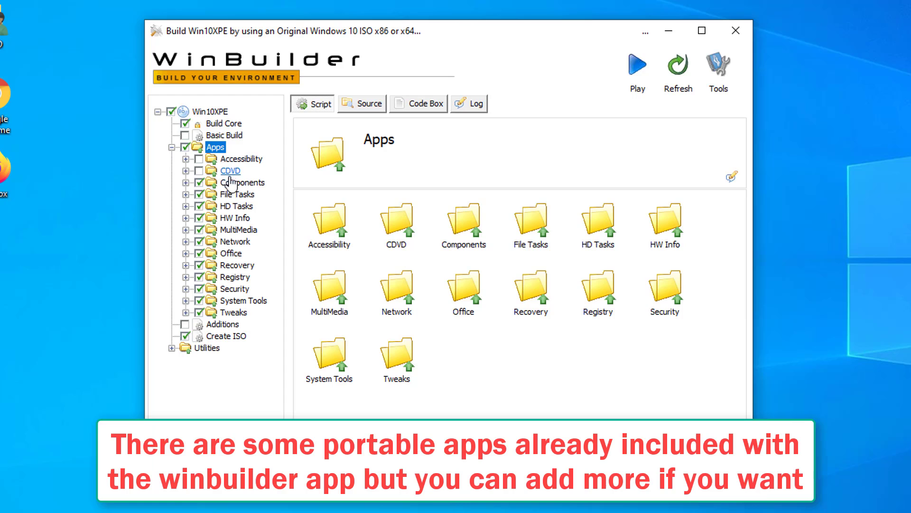
left_click(195, 185)
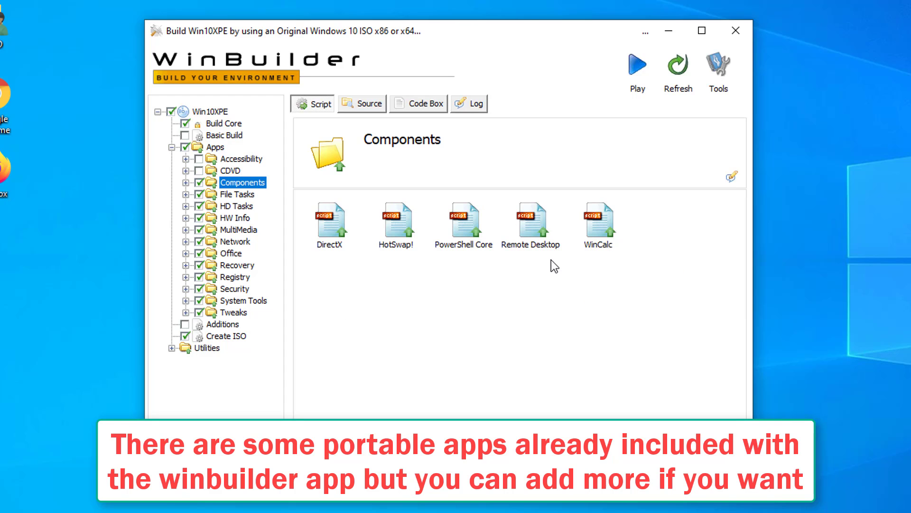
left_click(236, 206)
left_click(238, 194)
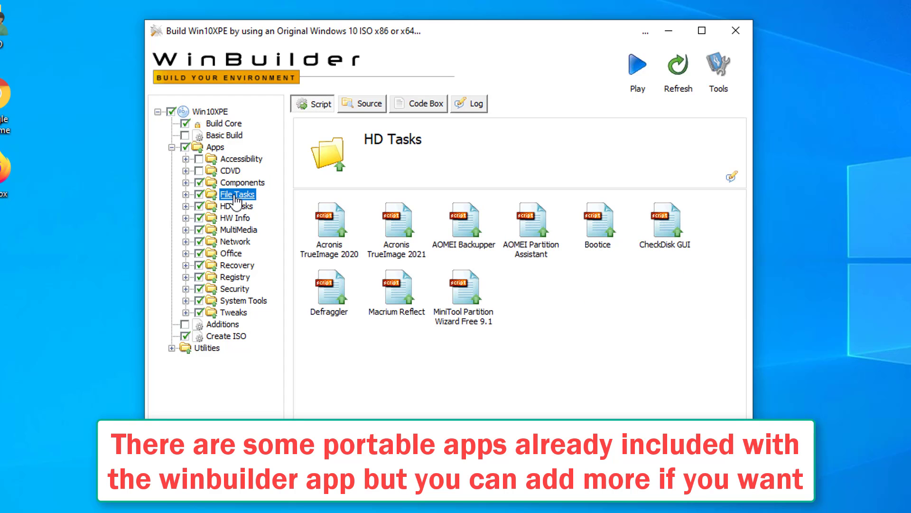
left_click(240, 208)
left_click(240, 219)
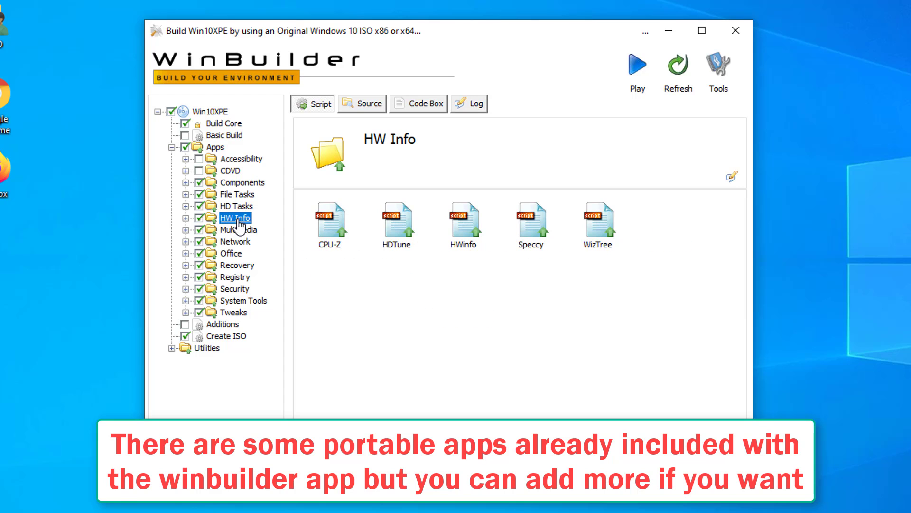
left_click(238, 231)
left_click(235, 242)
left_click(233, 254)
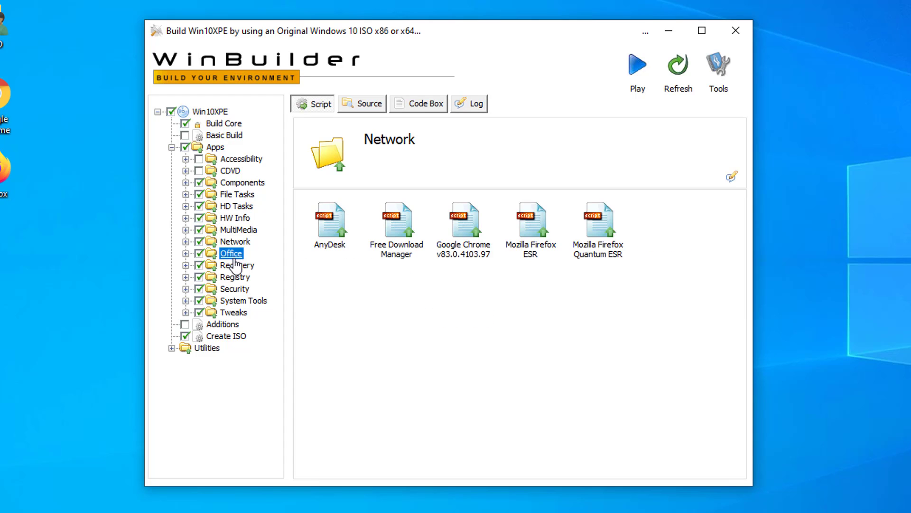
left_click(233, 267)
left_click(230, 290)
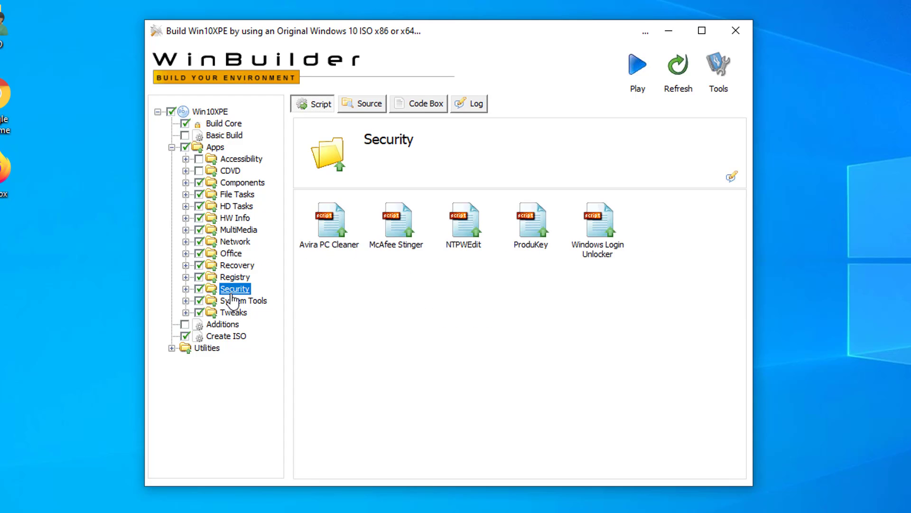
left_click(229, 302)
left_click(230, 312)
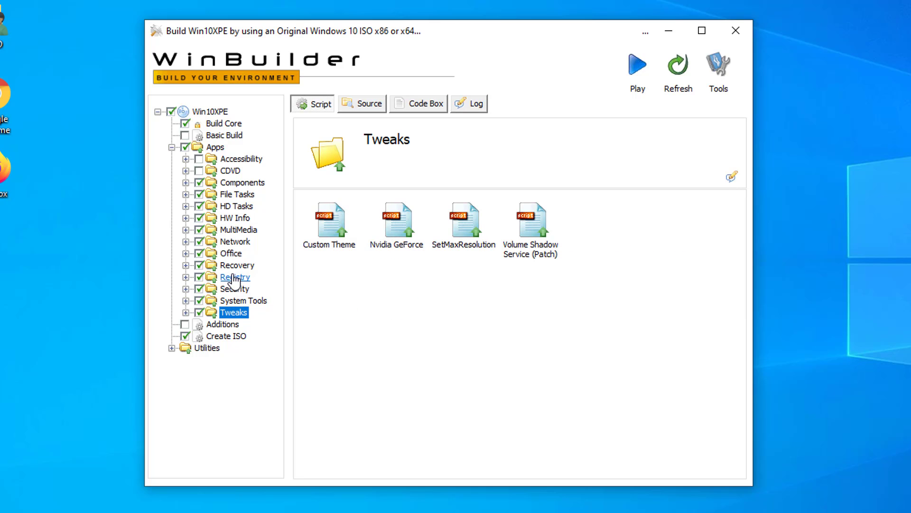
left_click(172, 147)
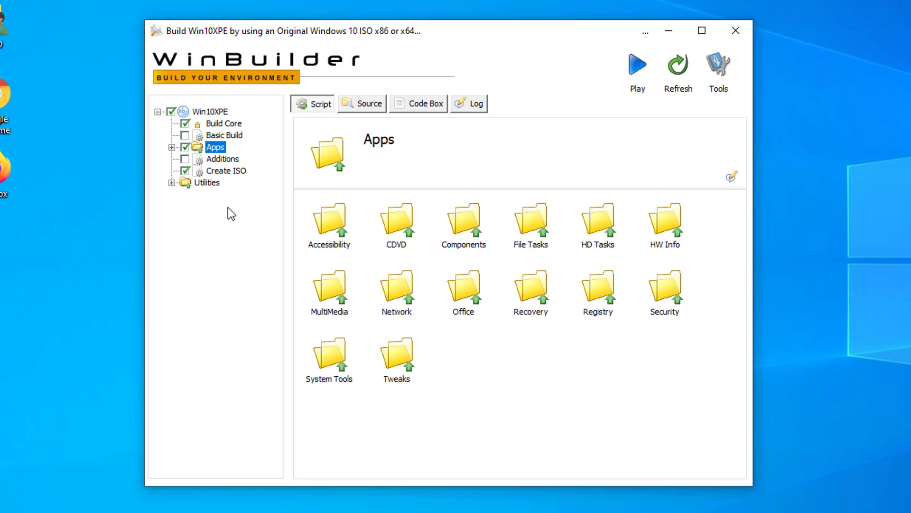
Step: Start building the Win10XPE project and accept the download of the required Windows ADK files
left_click(643, 75)
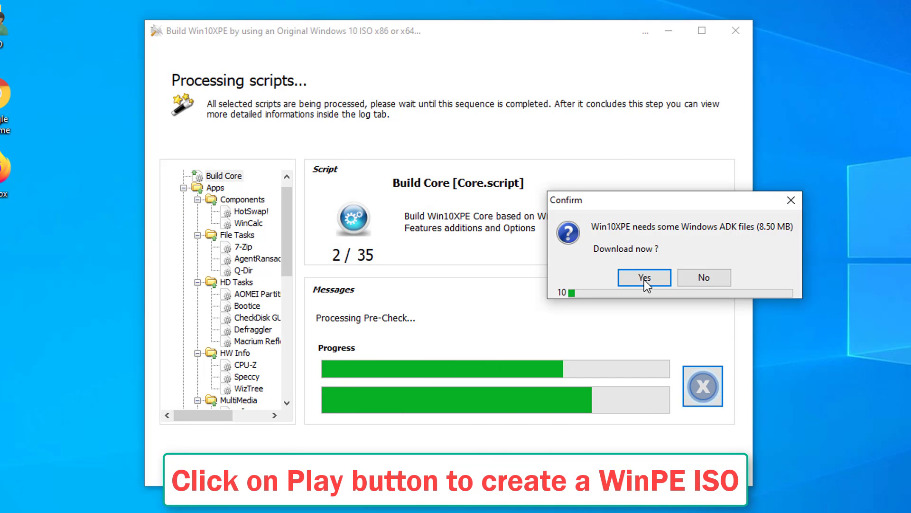
left_click(644, 278)
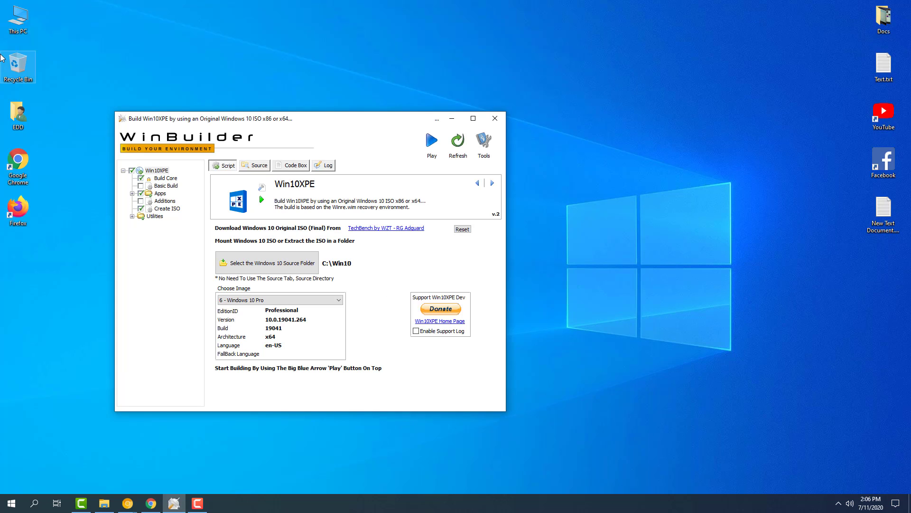
Step: Open the C:\Win10XPE folder, select Win10XPE_x64.ISO and close WinBuilder
left_click(17, 28)
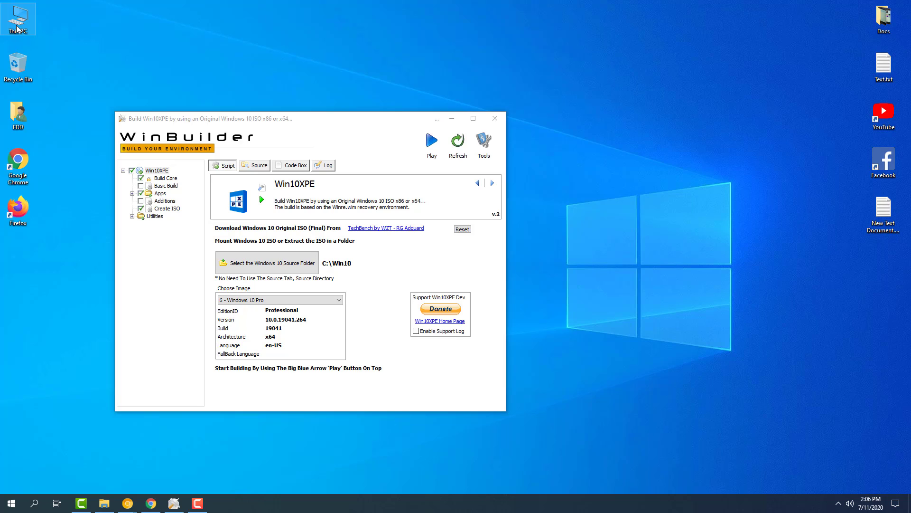
double_click(17, 29)
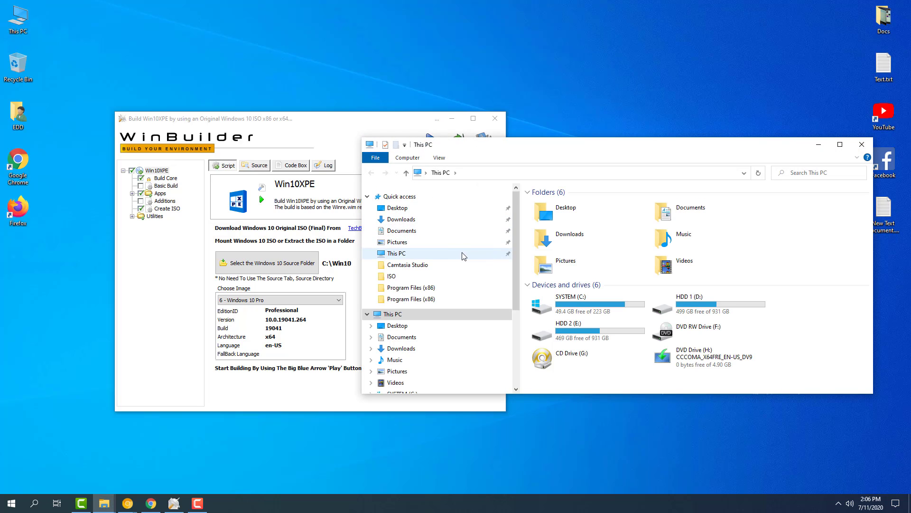
double_click(560, 306)
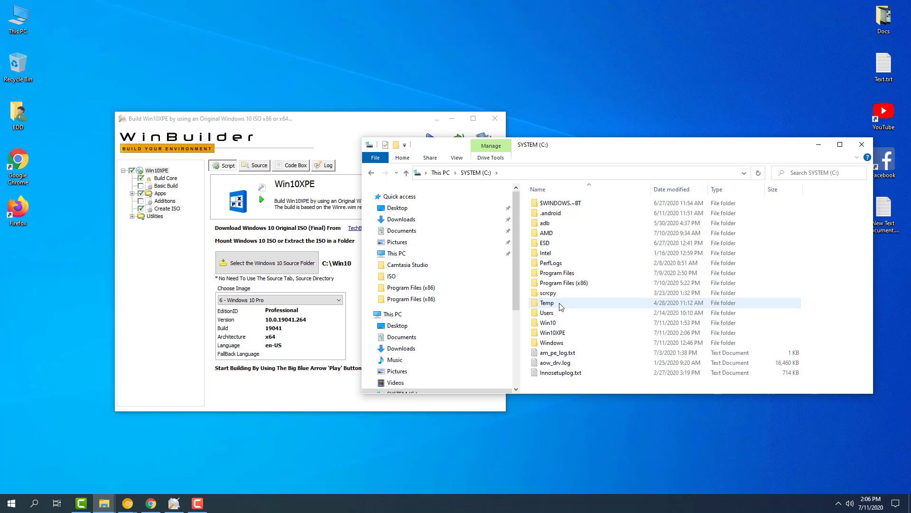
double_click(551, 333)
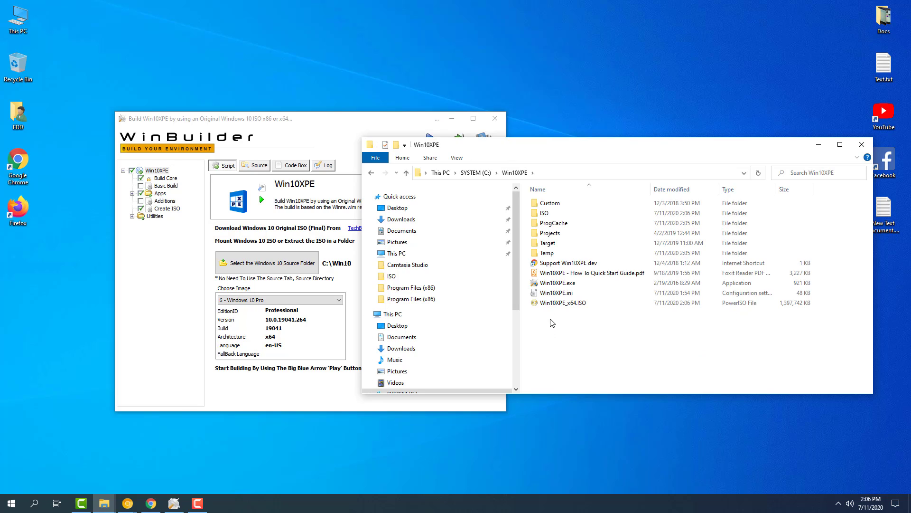
left_click(554, 306)
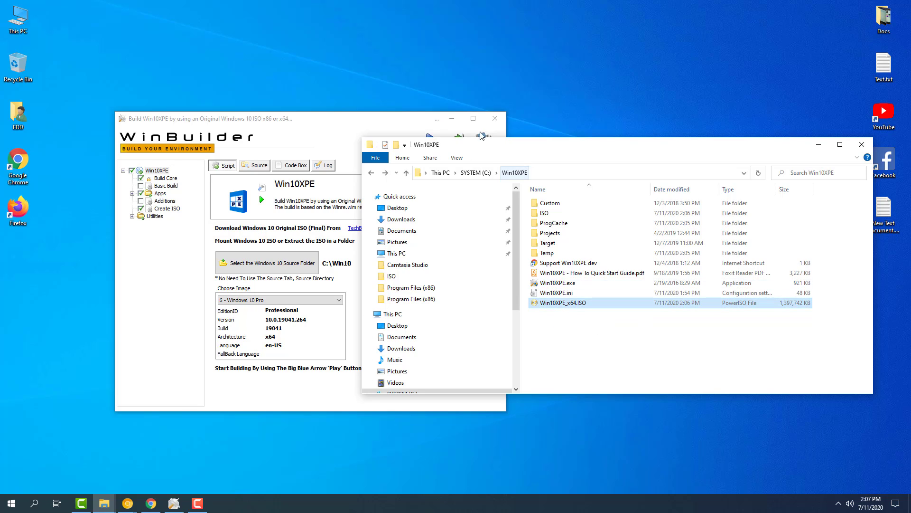
left_click(495, 124)
left_click(495, 124)
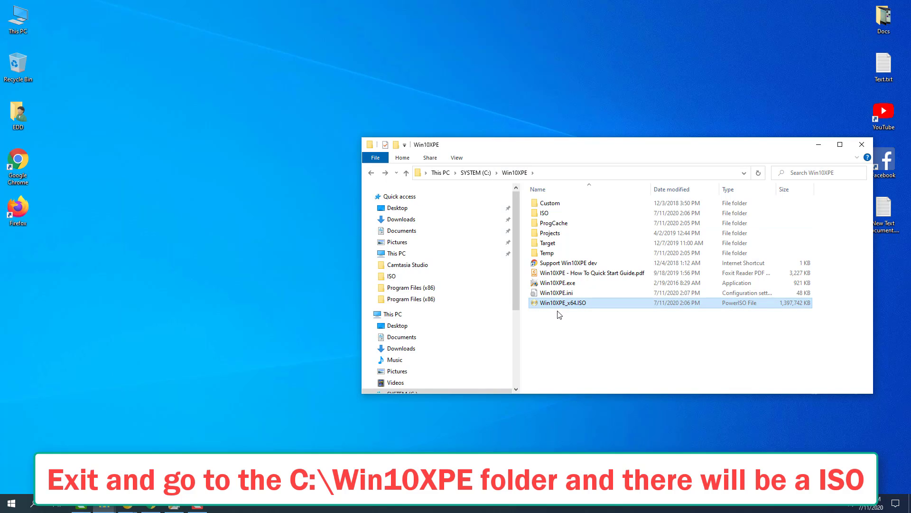
Step: Move Win10XPE_x64.ISO from the Win10XPE folder to the desktop and close the folder window
left_click_drag(553, 304, 113, 279)
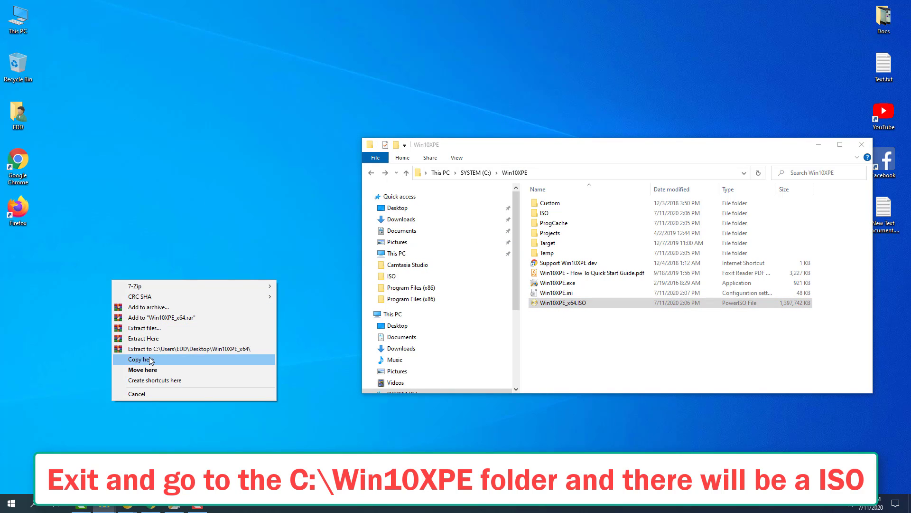
left_click(144, 370)
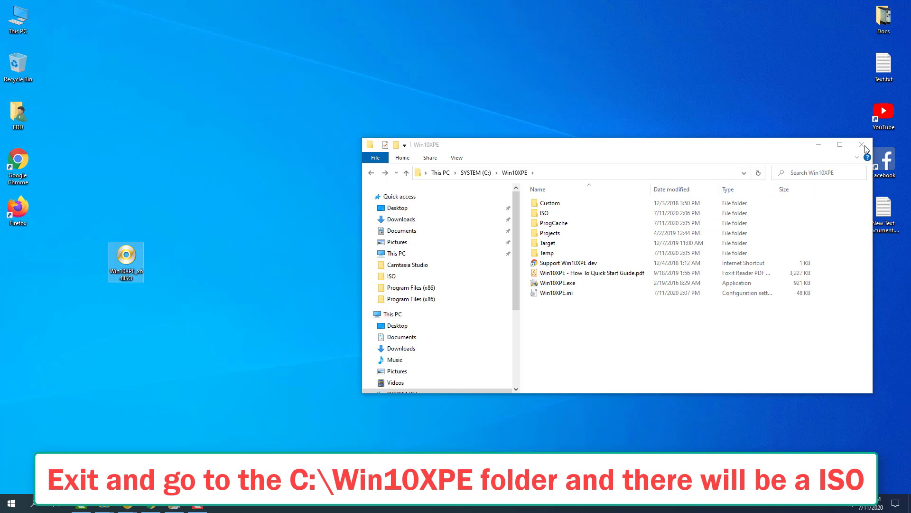
left_click(865, 148)
Step: Delete the Win10XPE and Win10 folders from the C: drive
double_click(18, 19)
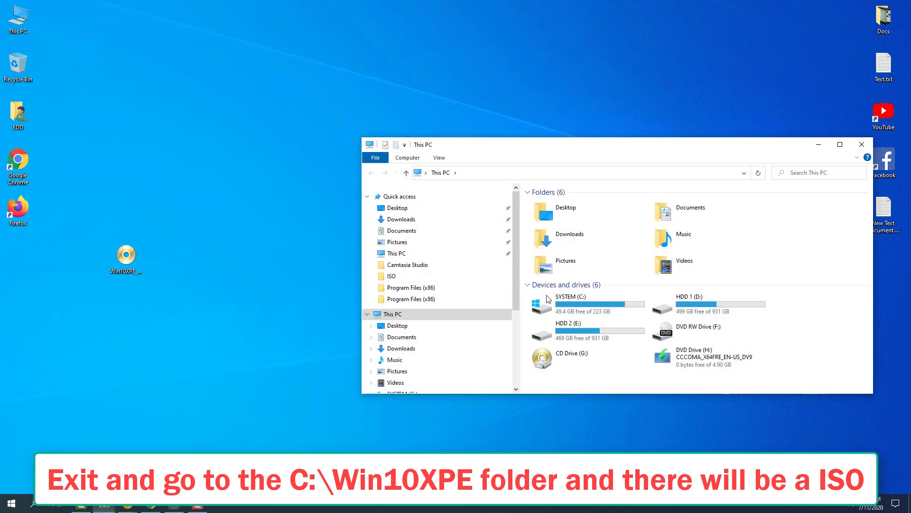
double_click(548, 299)
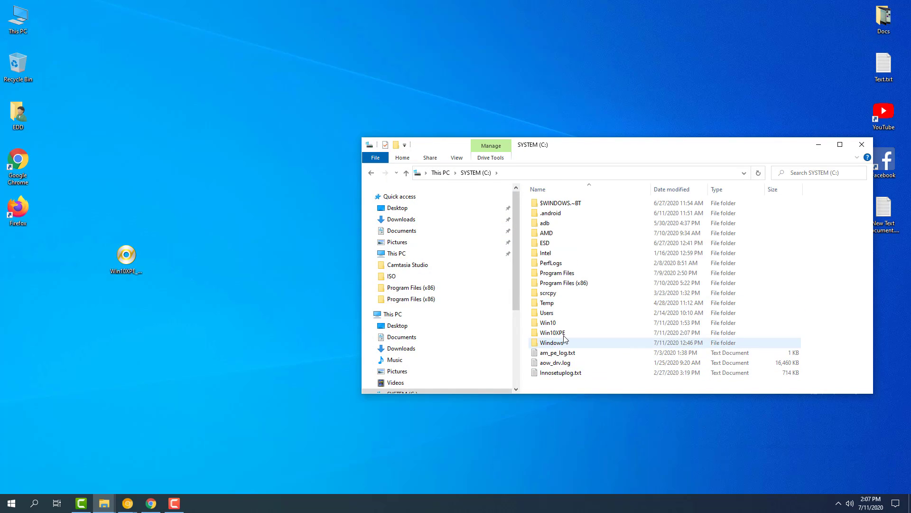
left_click(563, 333)
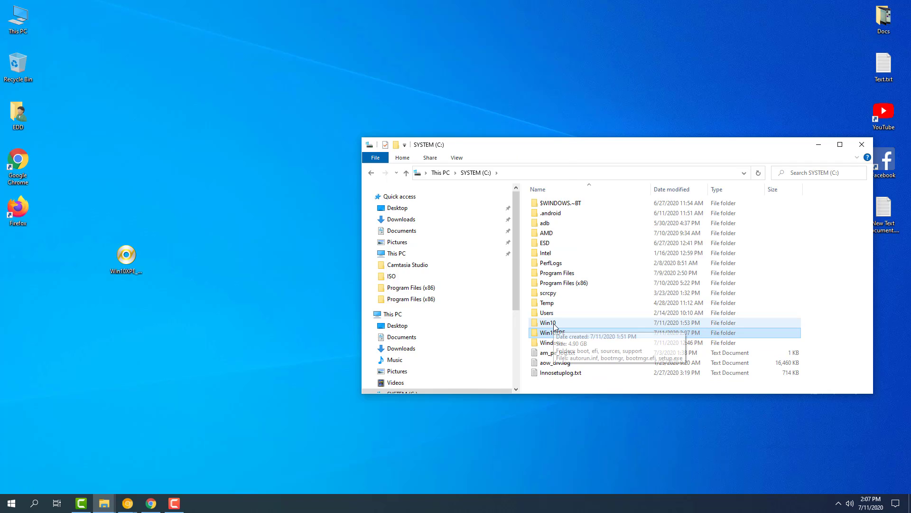
key("Delete")
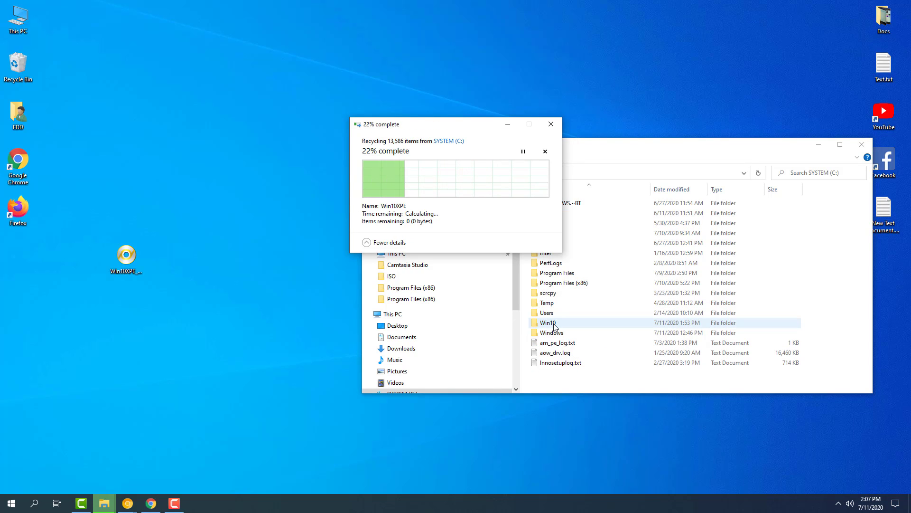
key("Delete")
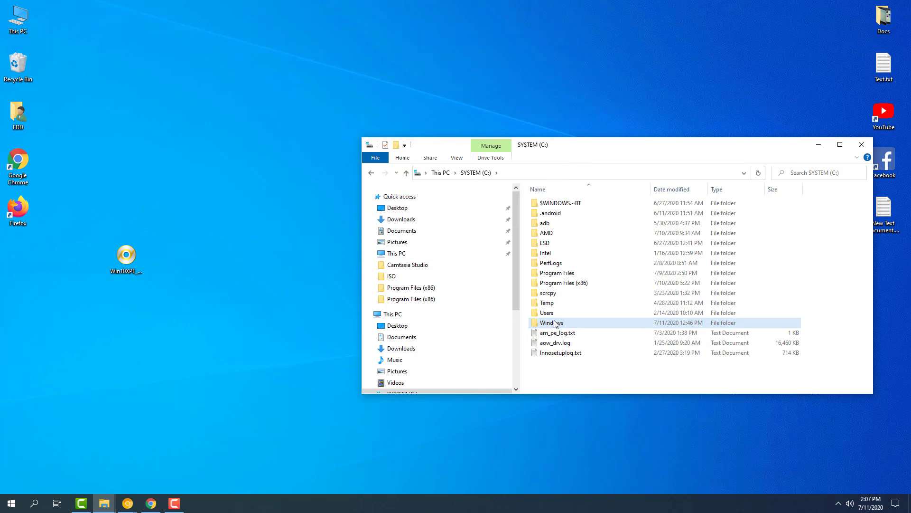
Step: Empty the Recycle Bin, confirming the permanent deletion, and close the C: drive window
right_click(20, 76)
left_click(56, 83)
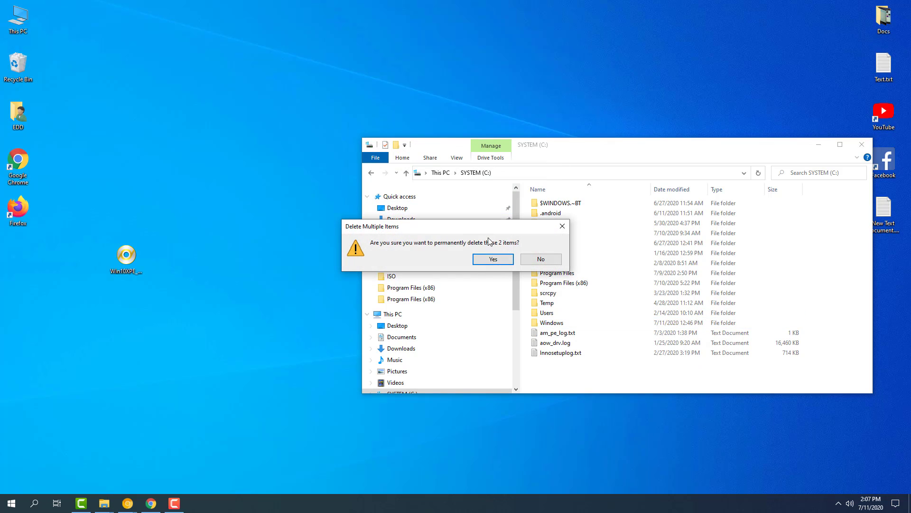
left_click(493, 259)
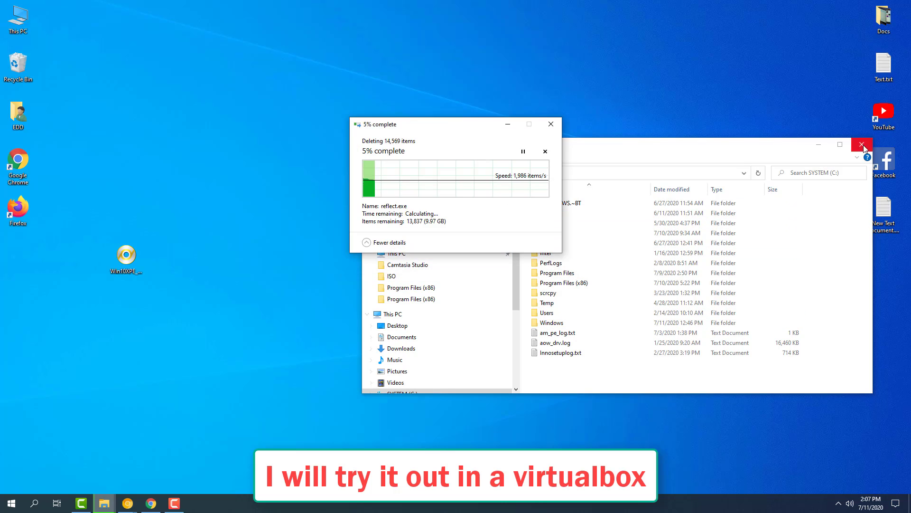
left_click(818, 145)
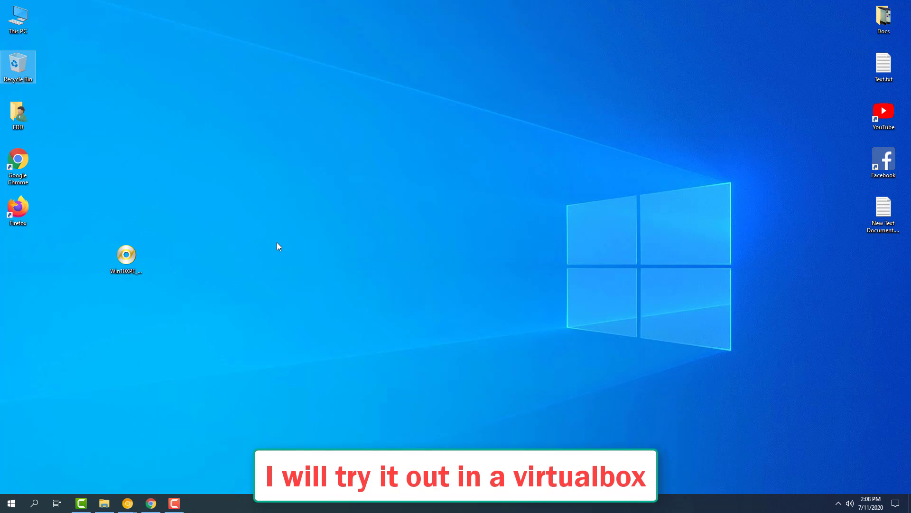
left_click(277, 242)
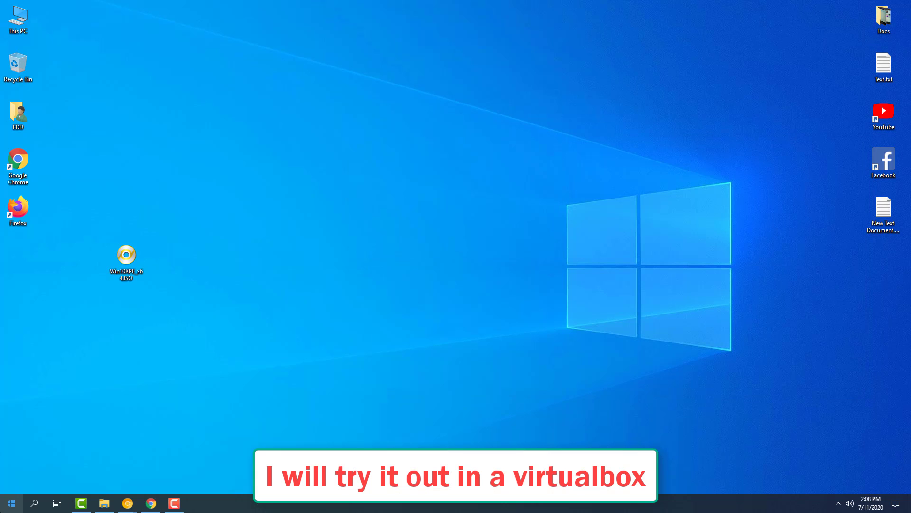
Step: Search the installed apps for "virtual" and launch Oracle VM VirtualBox
left_click(13, 505)
type("virtua")
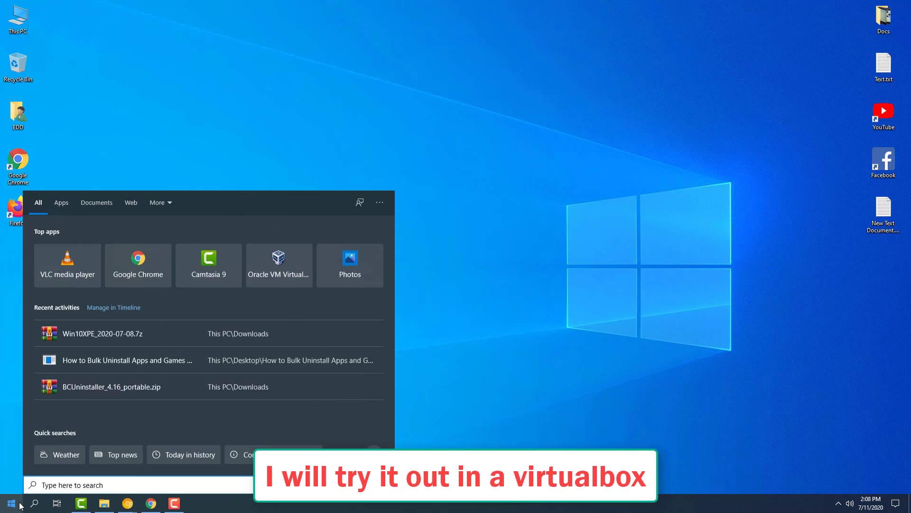
type("l")
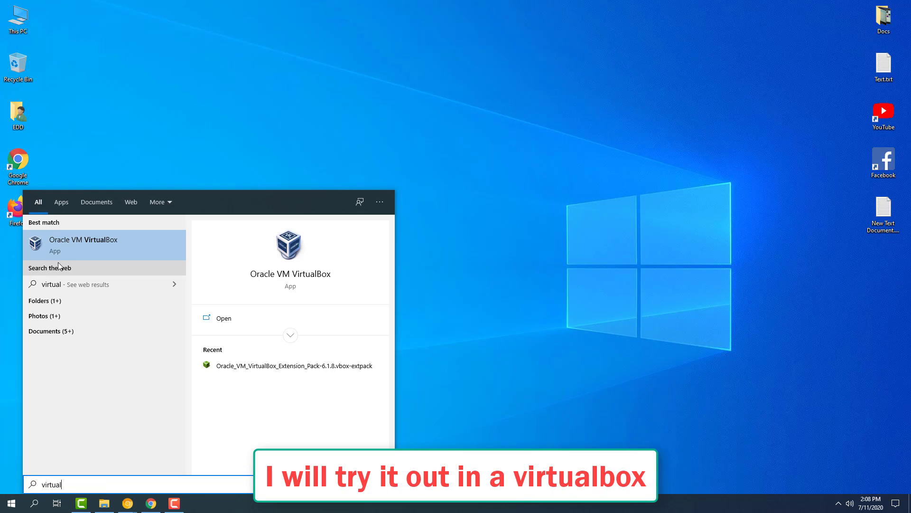
left_click(68, 248)
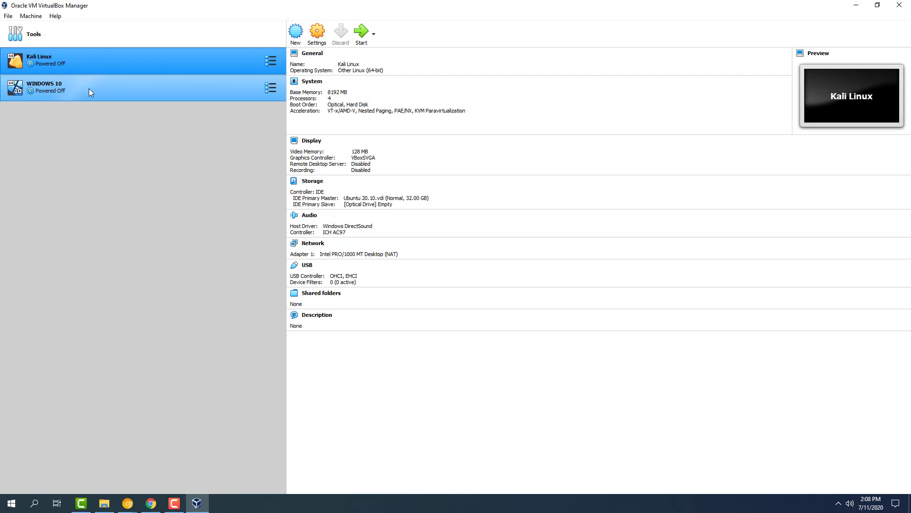
Step: Attach Win10XPE_x64.ISO from the desktop to the WINDOWS 10 virtual machine's optical drive and start the machine
left_click(90, 92)
left_click(317, 37)
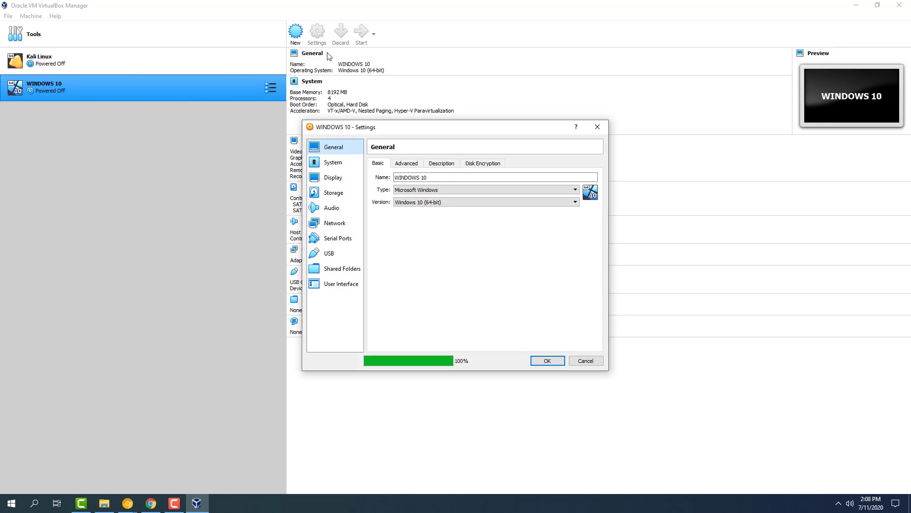
left_click(334, 192)
left_click(449, 176)
left_click(453, 173)
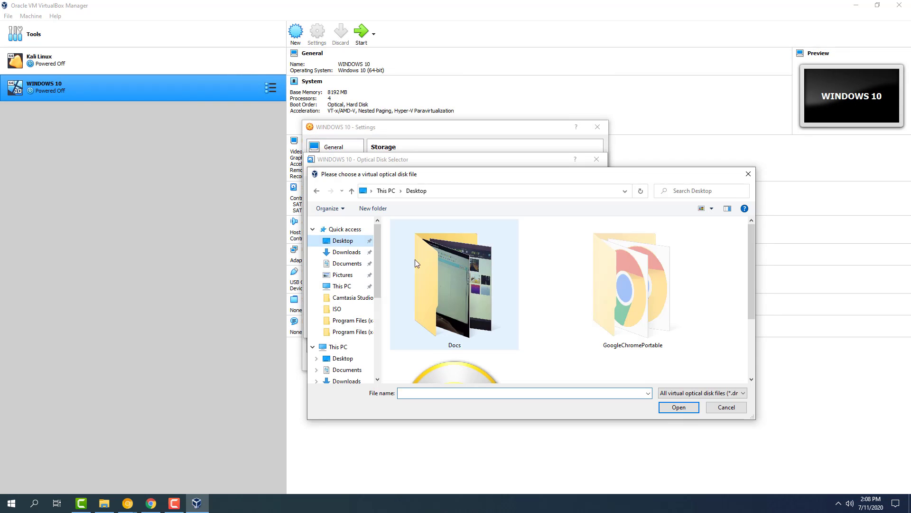
scroll(580, 366, "down", 2)
left_click(472, 345)
left_click(678, 407)
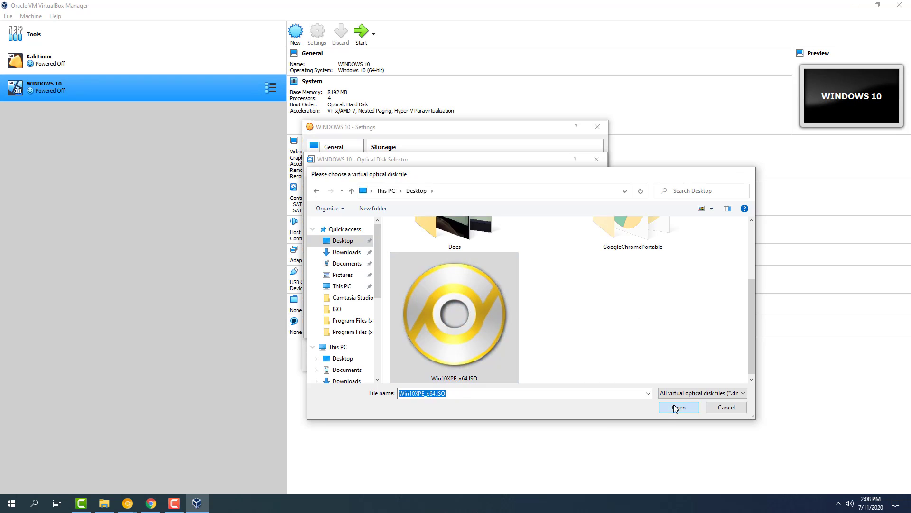
left_click(541, 361)
left_click(361, 33)
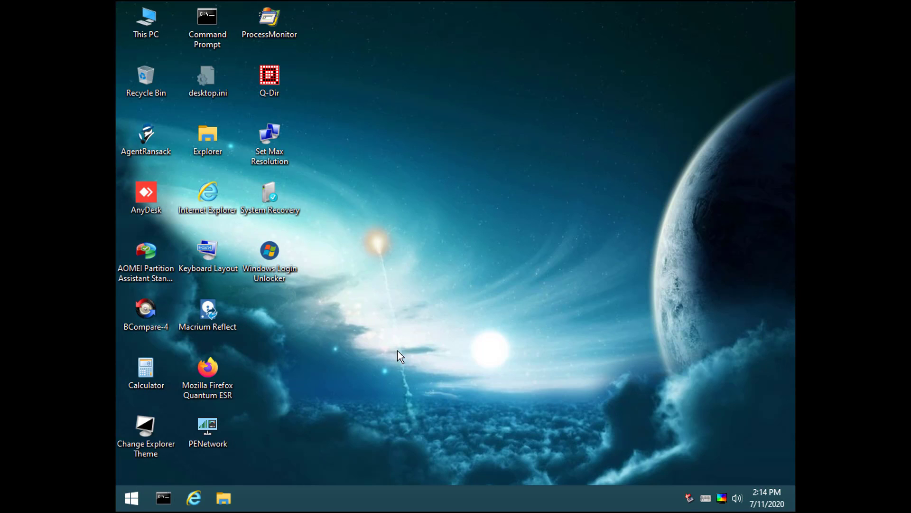
Step: Browse the program categories under All Programs, including HW Info, Recovery and Windows Administrative Tools, and close the program list
left_click(131, 497)
left_click(147, 440)
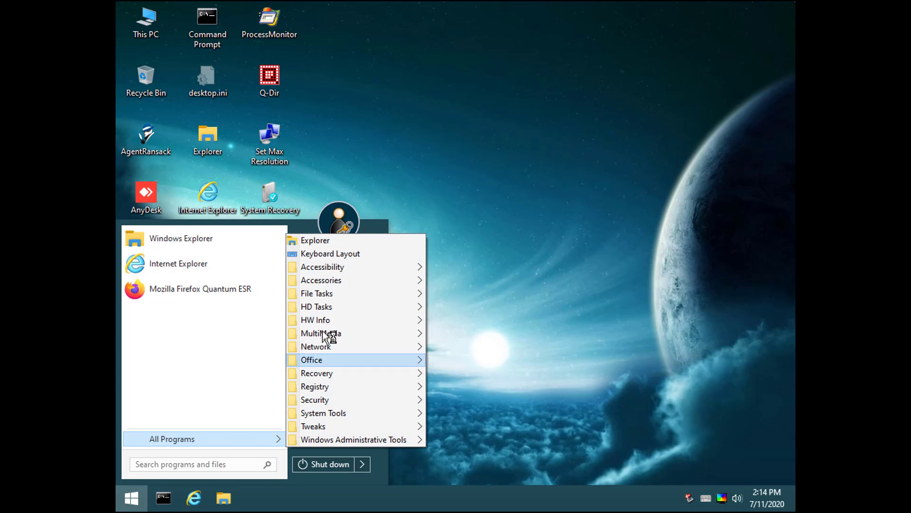
mouse_move(337, 269)
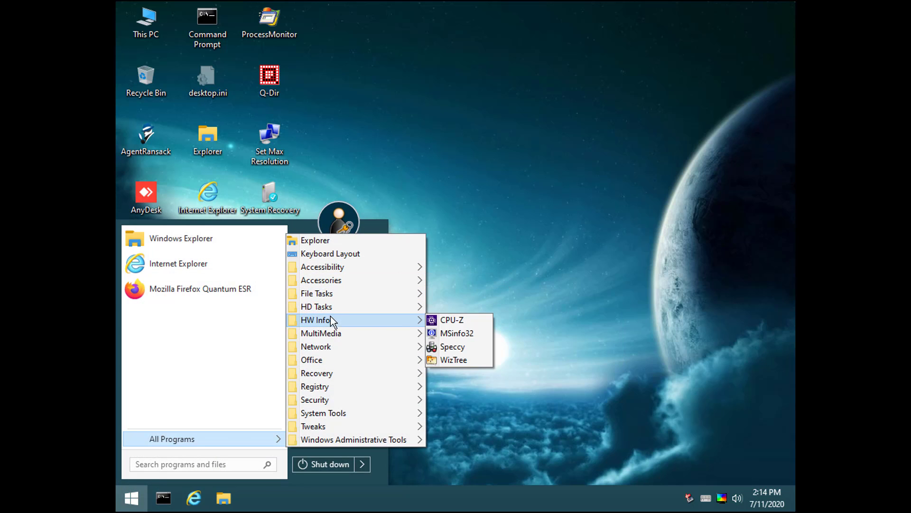
mouse_move(329, 332)
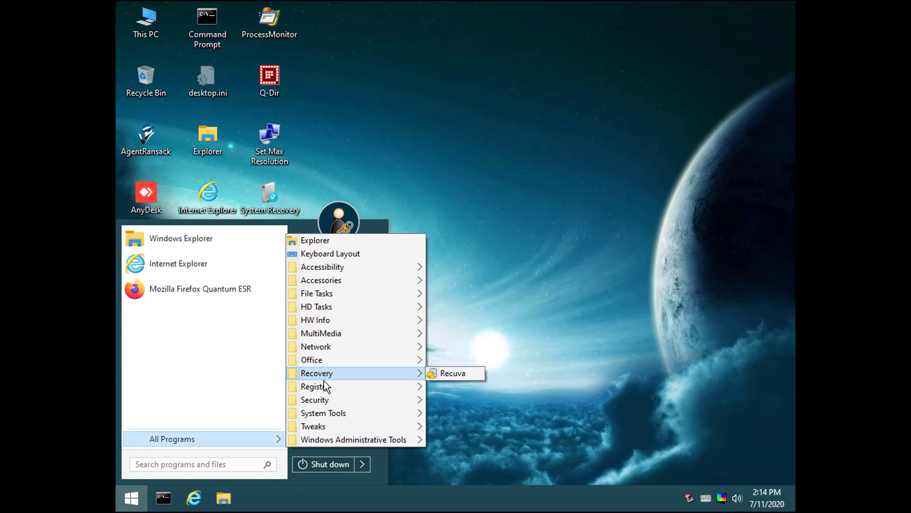
mouse_move(324, 401)
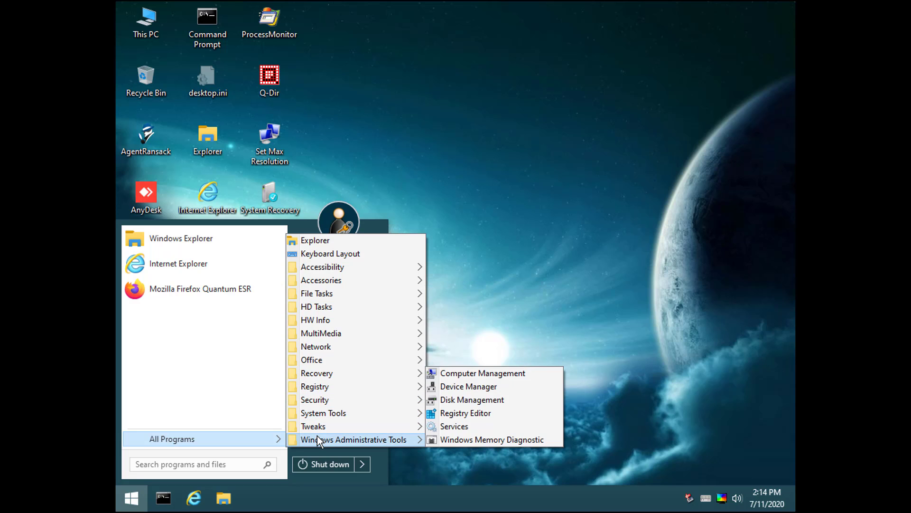
left_click(657, 369)
Step: View the system properties of This PC down to the Windows activation section, and close the System window
right_click(152, 33)
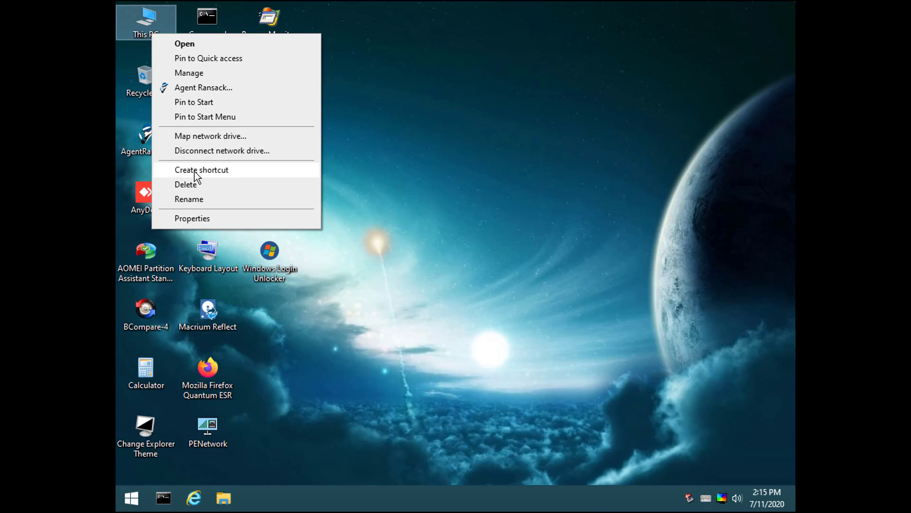
left_click(207, 219)
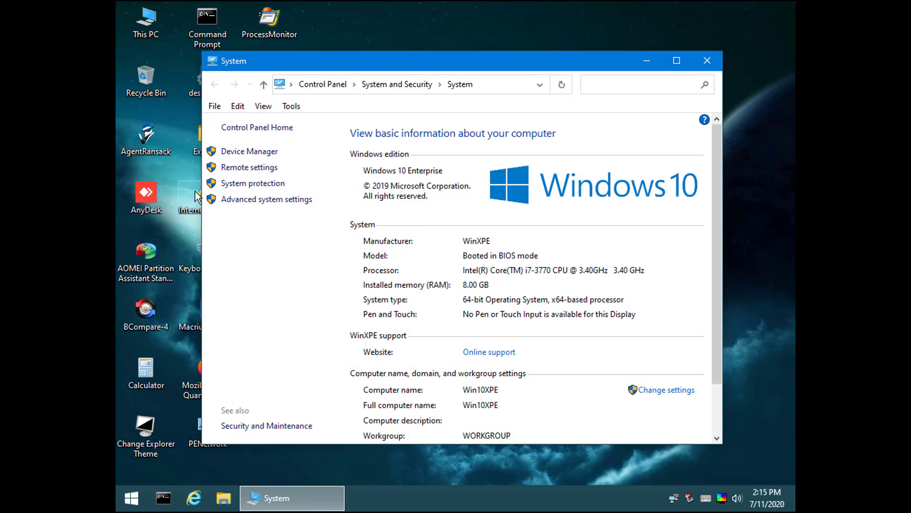
scroll(559, 252, "down", 3)
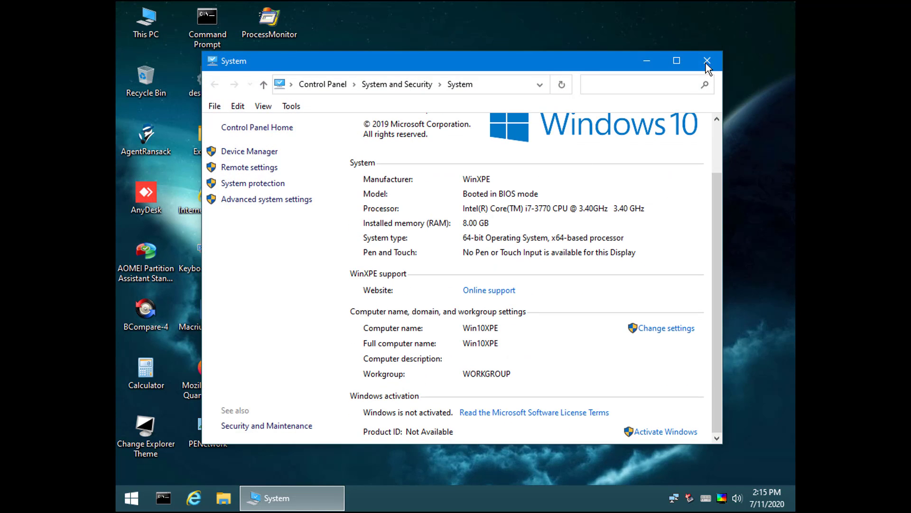
left_click(707, 61)
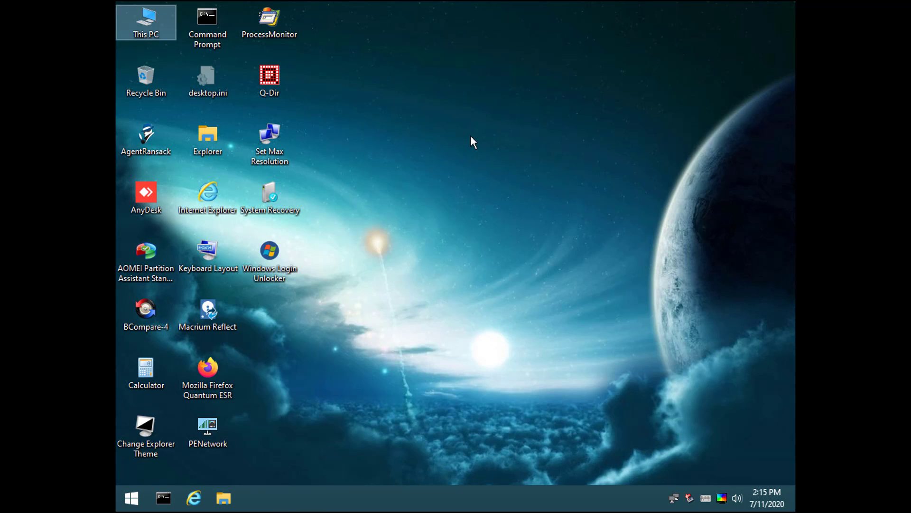
Step: Test the desktop tools by launching and closing ProcessMonitor and running Change Explorer Theme twice
double_click(260, 37)
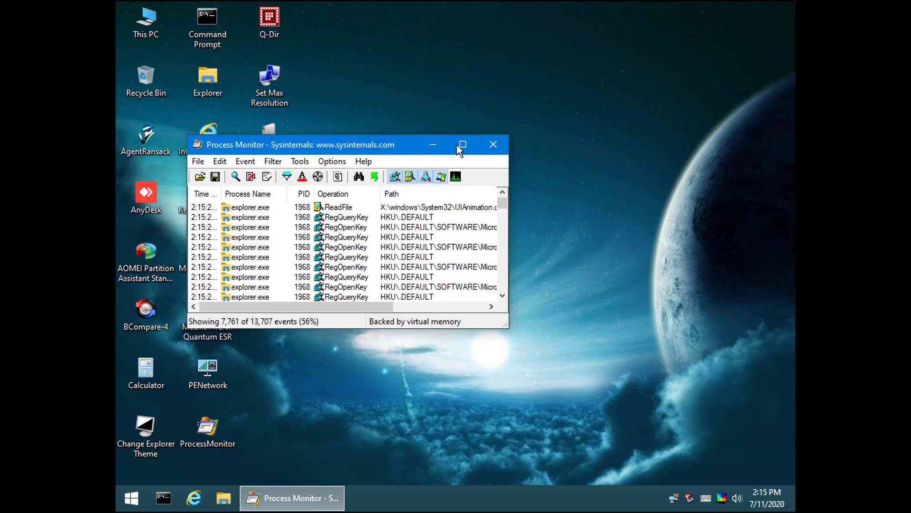
left_click(458, 147)
key("alt+F4")
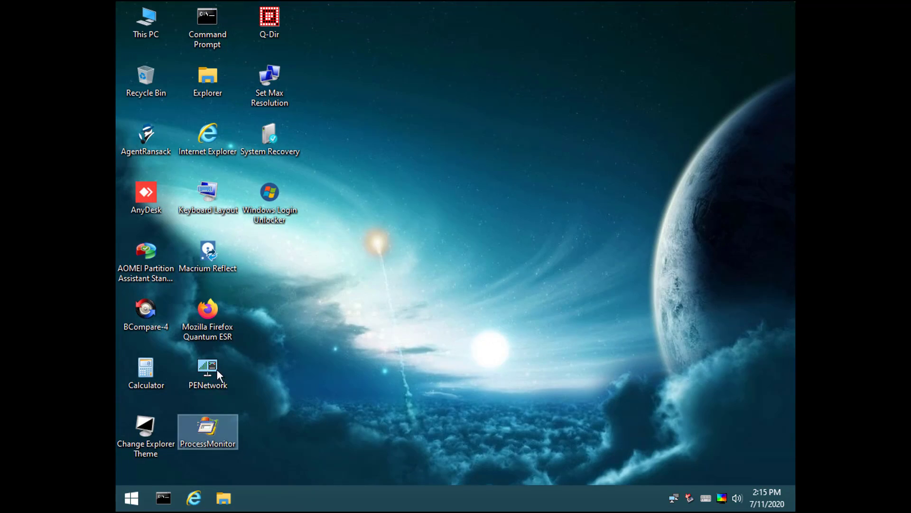
double_click(156, 437)
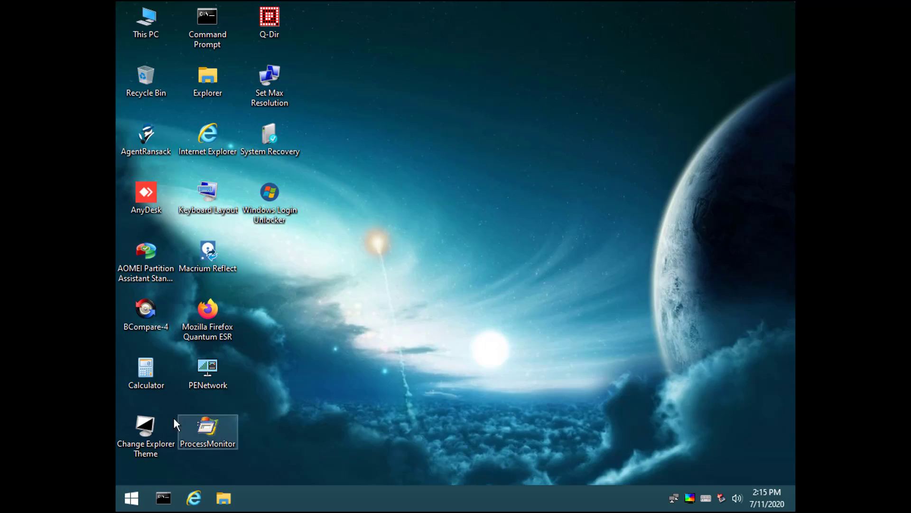
double_click(146, 420)
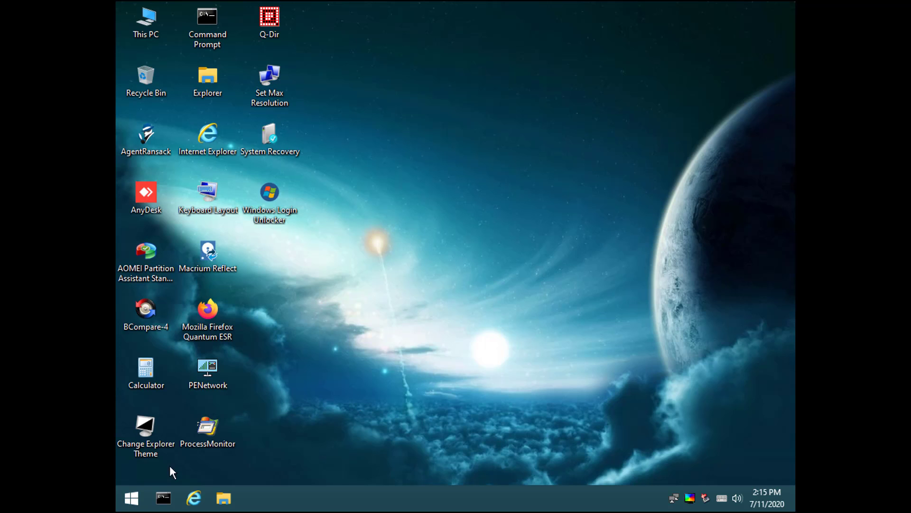
Step: Launch Computer Management from Windows Administrative Tools, view Device Manager and Disk Management, and close the window
left_click(126, 499)
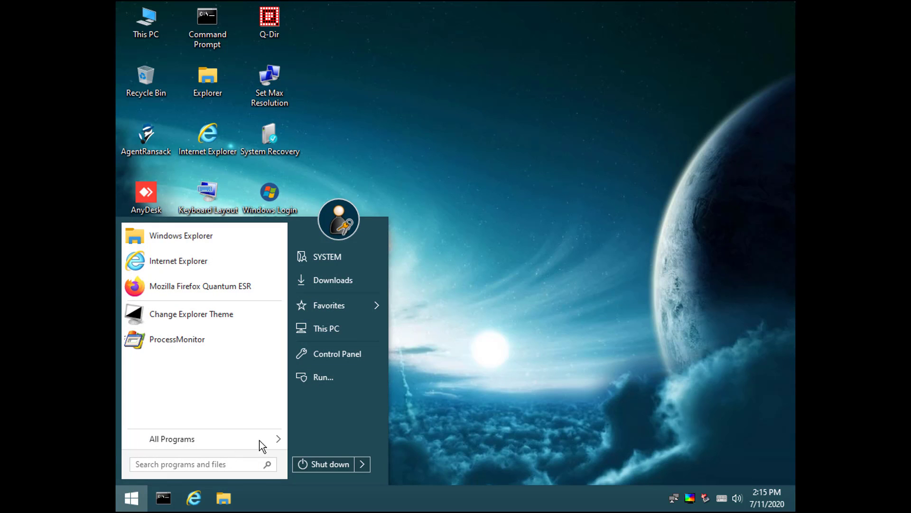
left_click(190, 439)
mouse_move(360, 439)
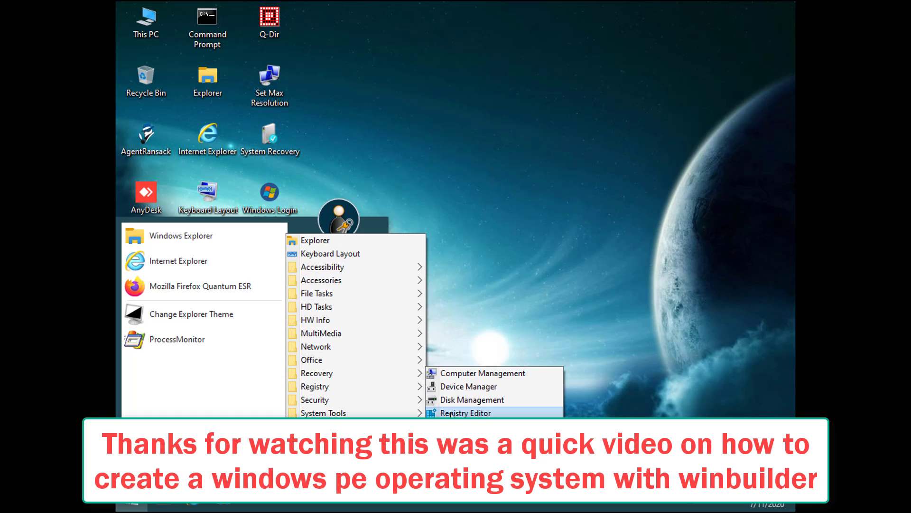
left_click(462, 374)
left_click(209, 111)
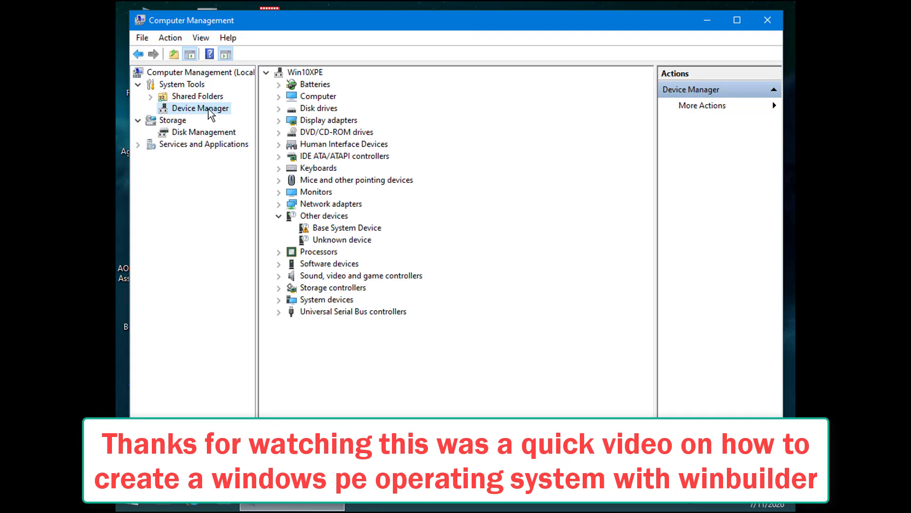
left_click(227, 132)
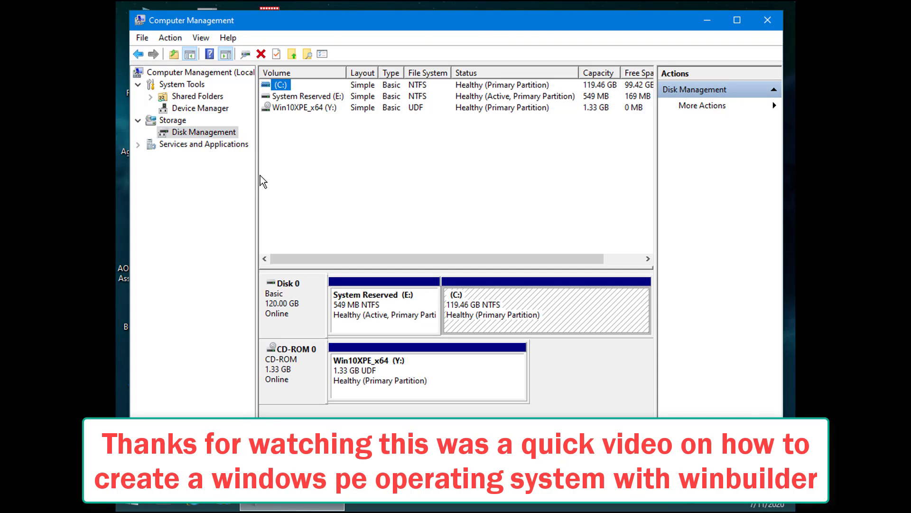
left_click(767, 21)
left_click(132, 498)
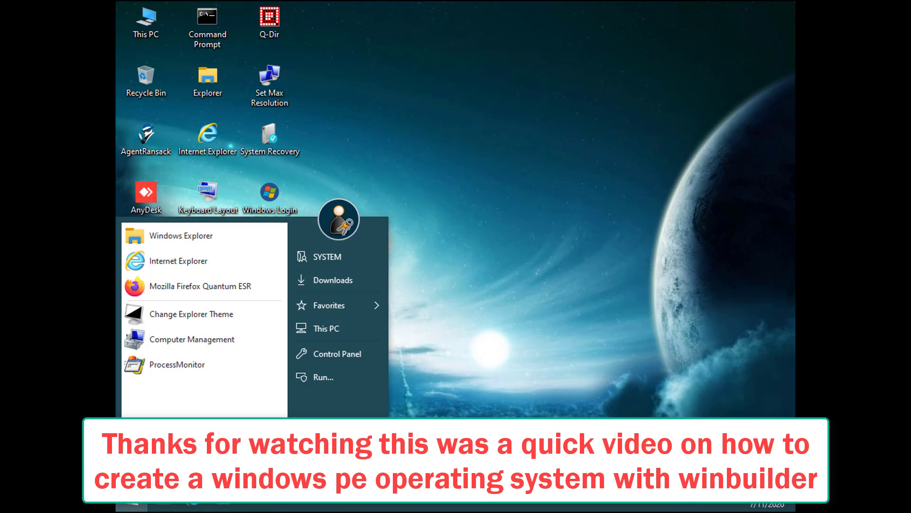